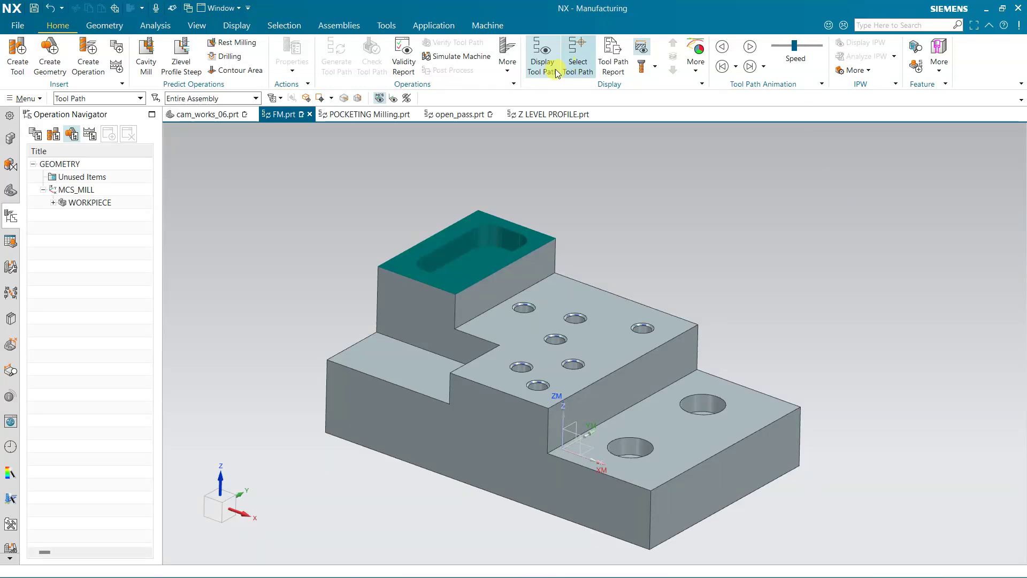
Create the WORKPIECE_1 geometry group with the block body as its part geometry.
mouse_move(342, 212)
middle_mouse_down()
mouse_move(310, 217)
mouse_move(332, 202)
mouse_move(346, 223)
middle_mouse_up()
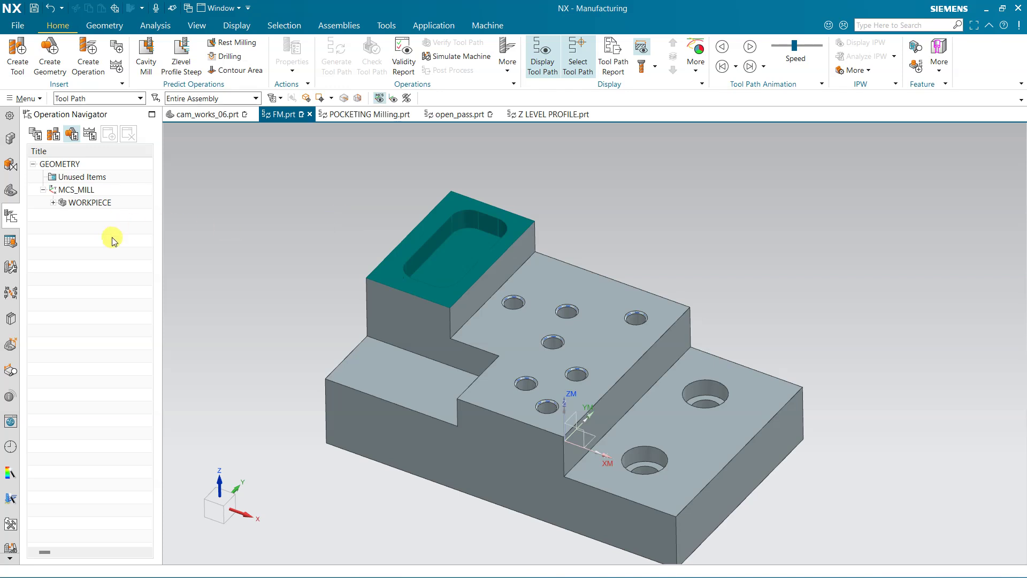
left_click(50, 51)
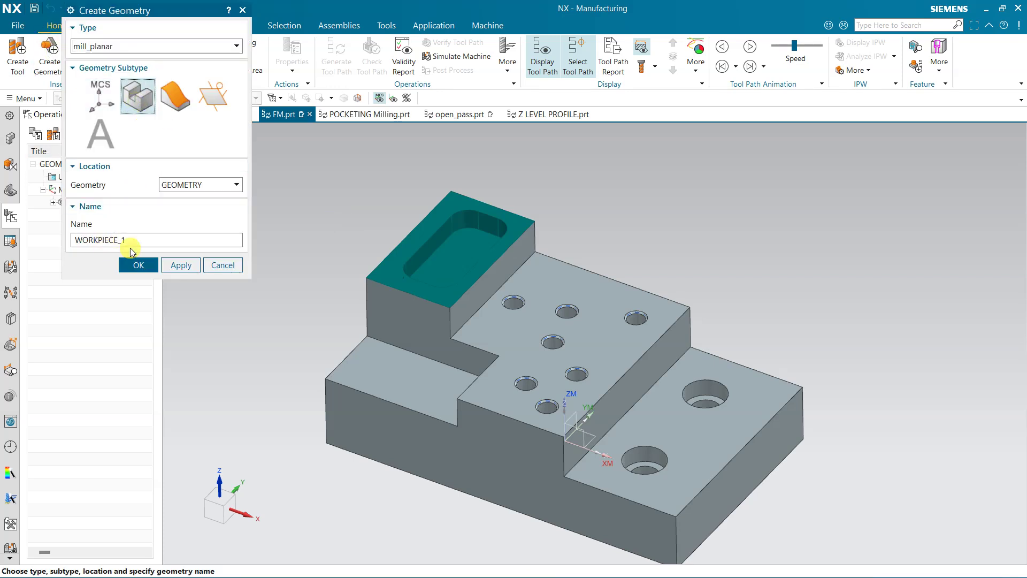
left_click(137, 264)
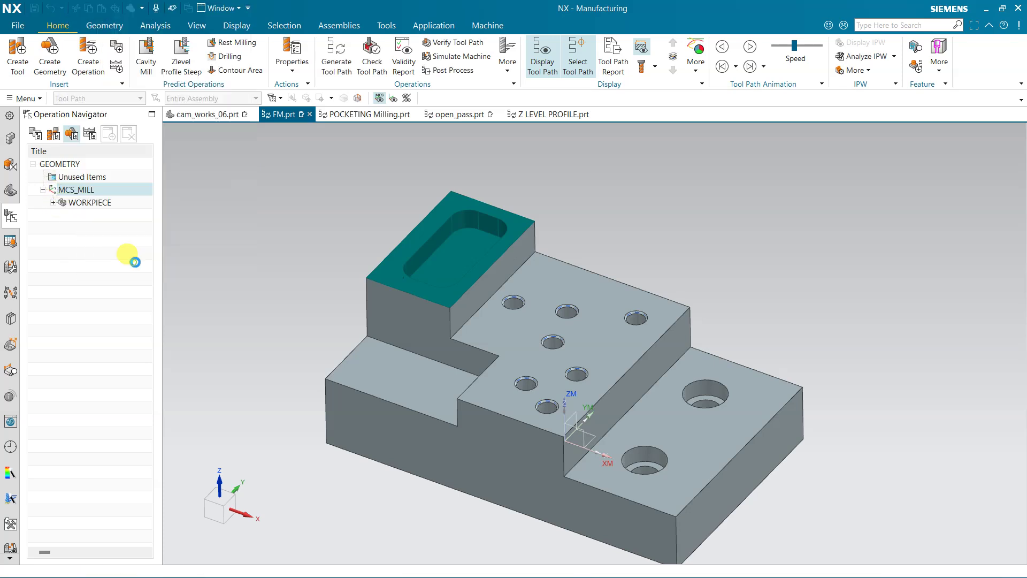
left_click(216, 47)
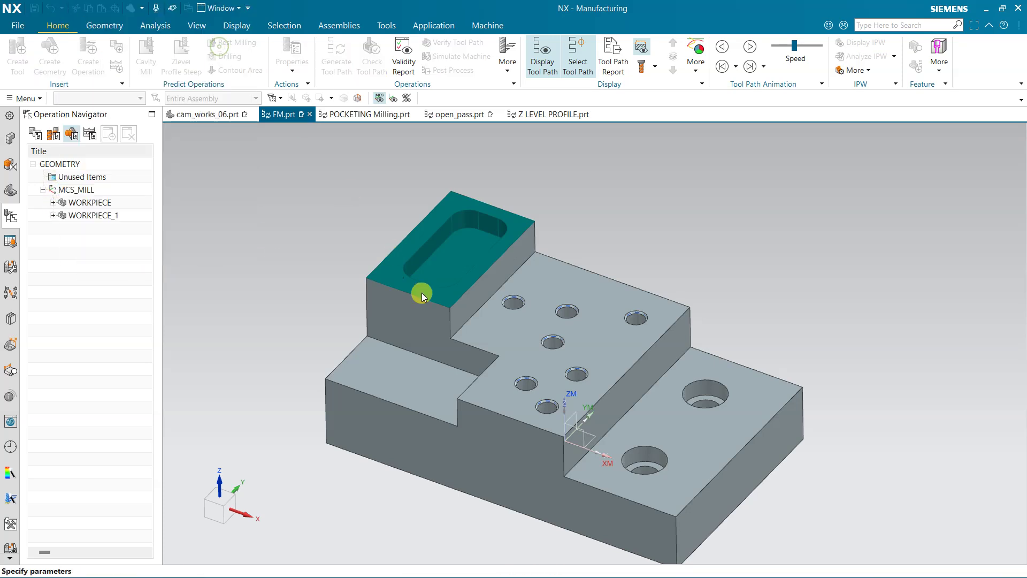
left_click(304, 305)
left_click(168, 262)
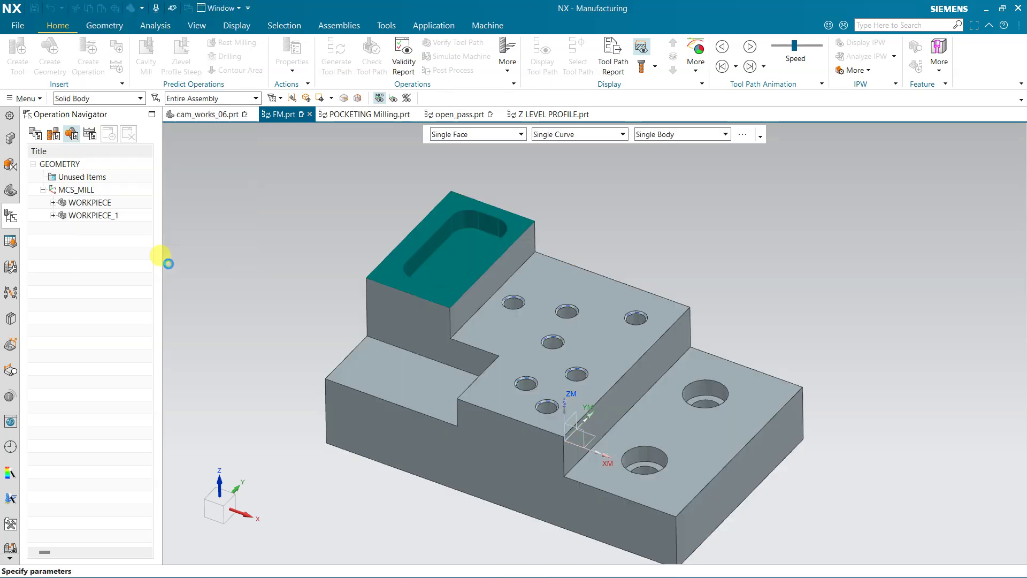
Set a Bounding Block blank for WORKPIECE_1 with Display Blank turned off.
left_click(216, 66)
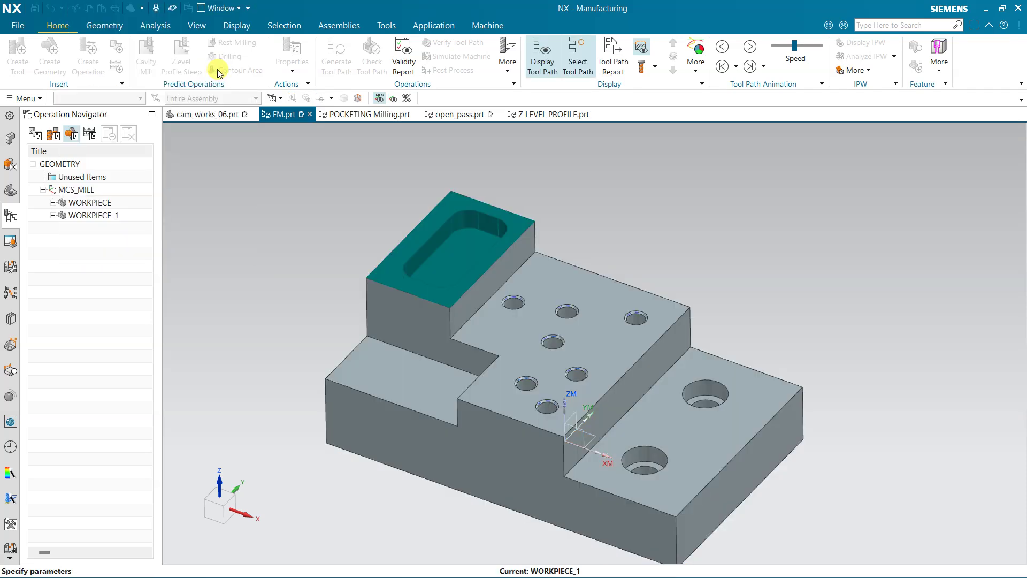
left_click(121, 33)
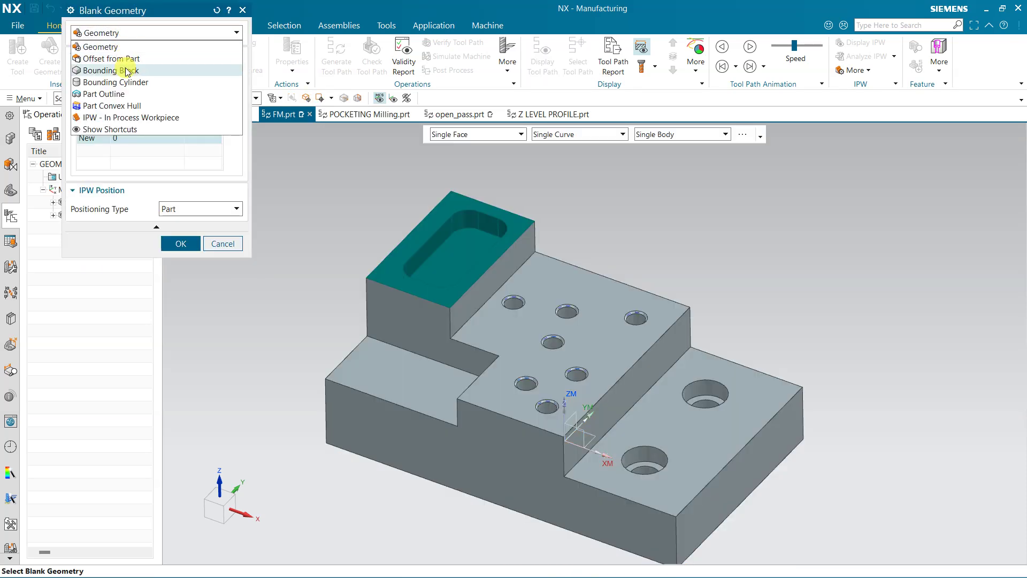
left_click(127, 70)
left_click(122, 303)
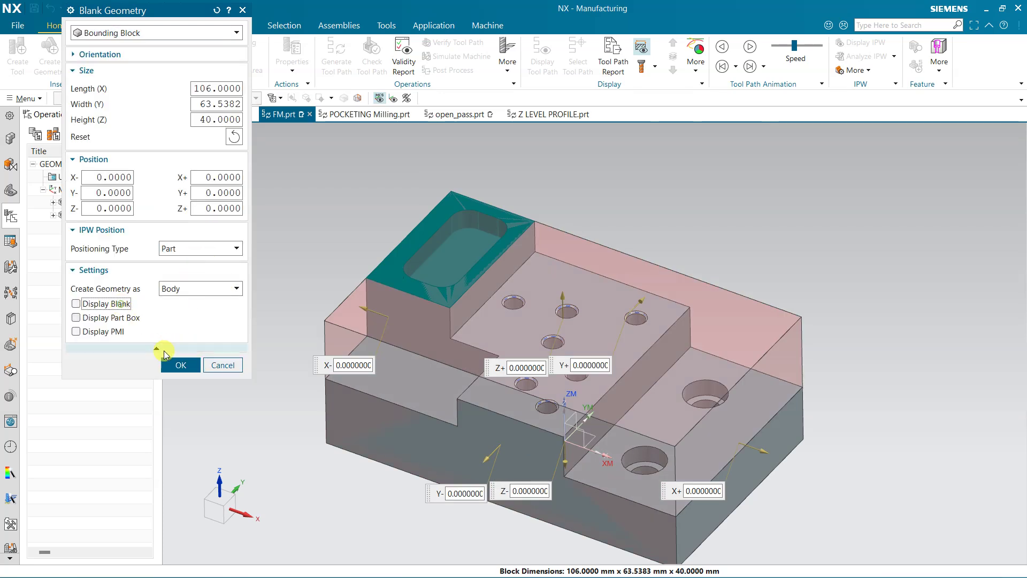
left_click(176, 362)
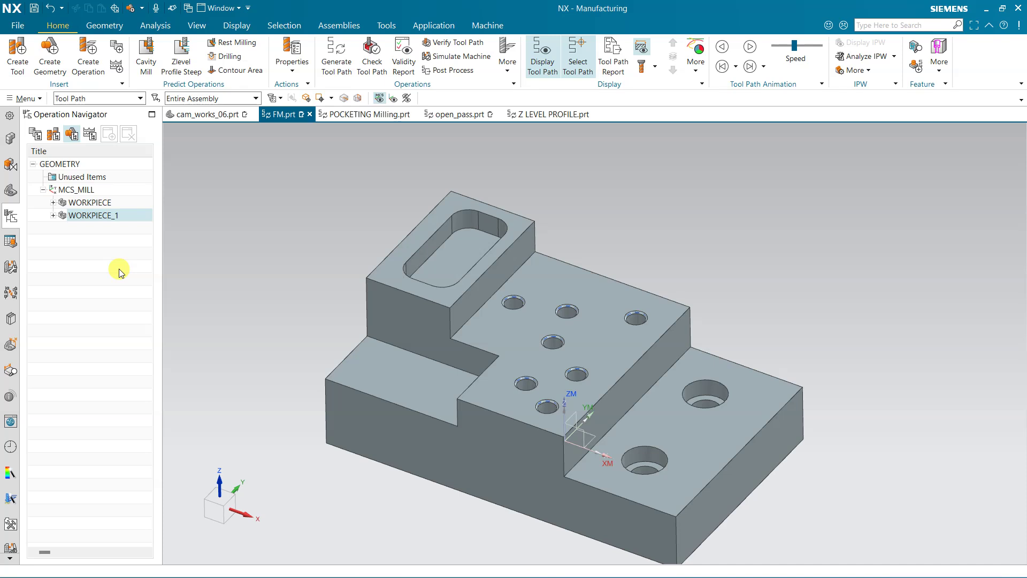
Add MCS_LOCAL under WORKPIECE_1 with its origin On Blank, at the top face (Z 40).
left_click(53, 216)
left_click(92, 229)
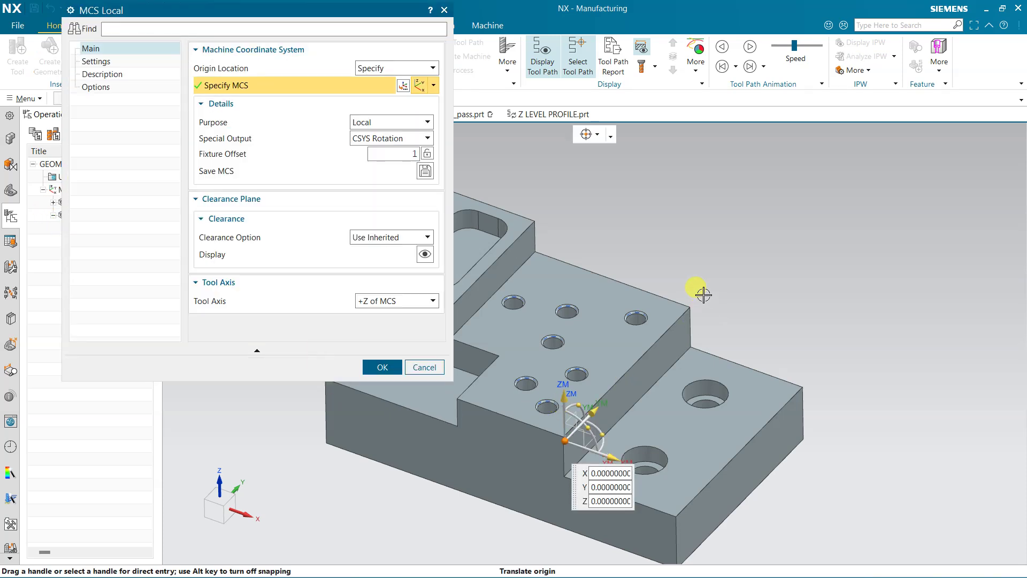
middle_click_drag(703, 295, 702, 292)
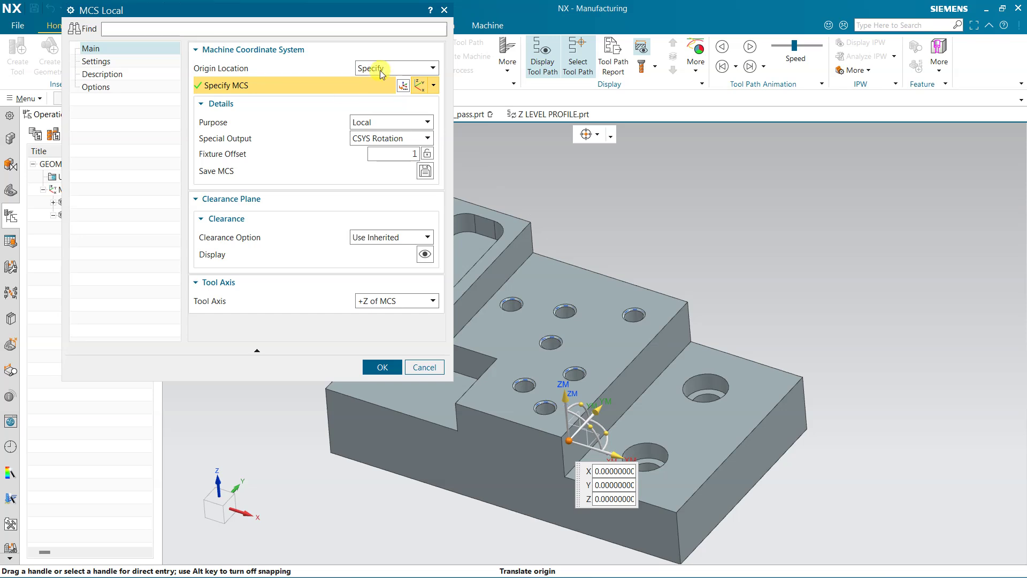
left_click(381, 68)
left_click(377, 94)
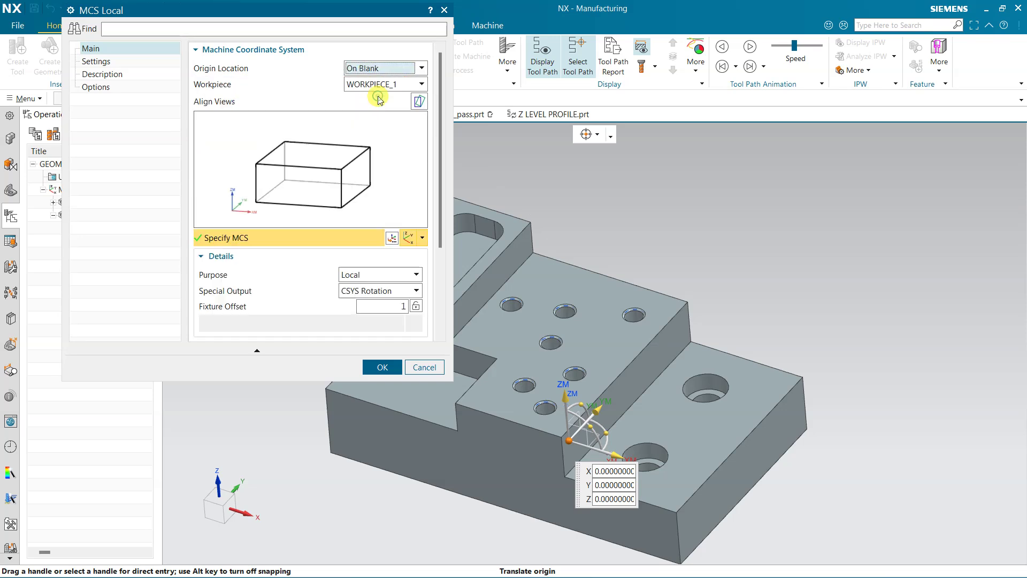
left_click(308, 154)
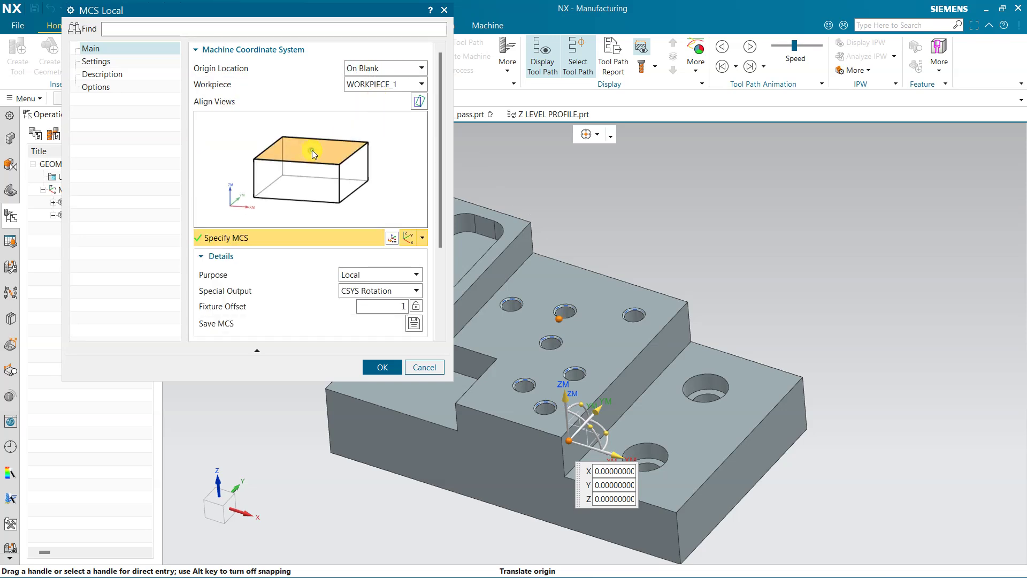
left_click(381, 367)
mouse_move(584, 229)
middle_mouse_down()
mouse_move(604, 206)
mouse_move(591, 223)
mouse_move(585, 292)
middle_mouse_up()
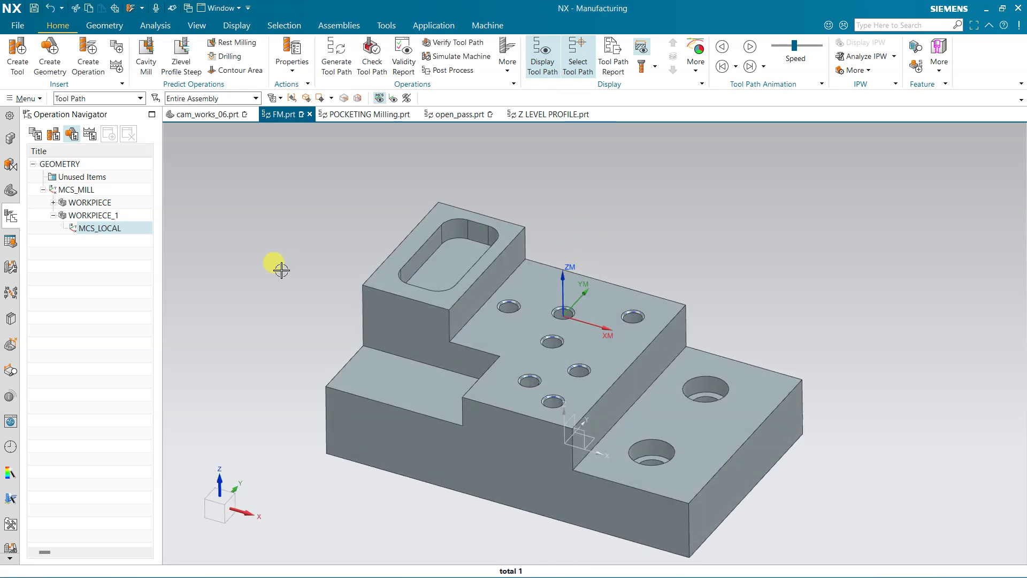
Create a mill_contour Cavity Mill with tool NXT0201_013, geometry MCS_LOCAL and method MILL_SEMI_FINISH.
left_click(86, 68)
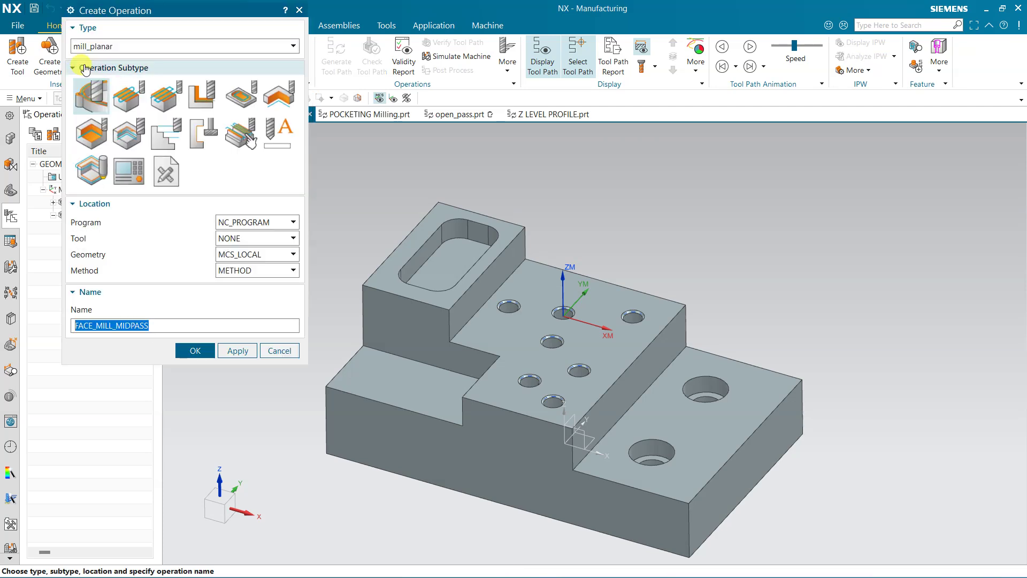
left_click(128, 49)
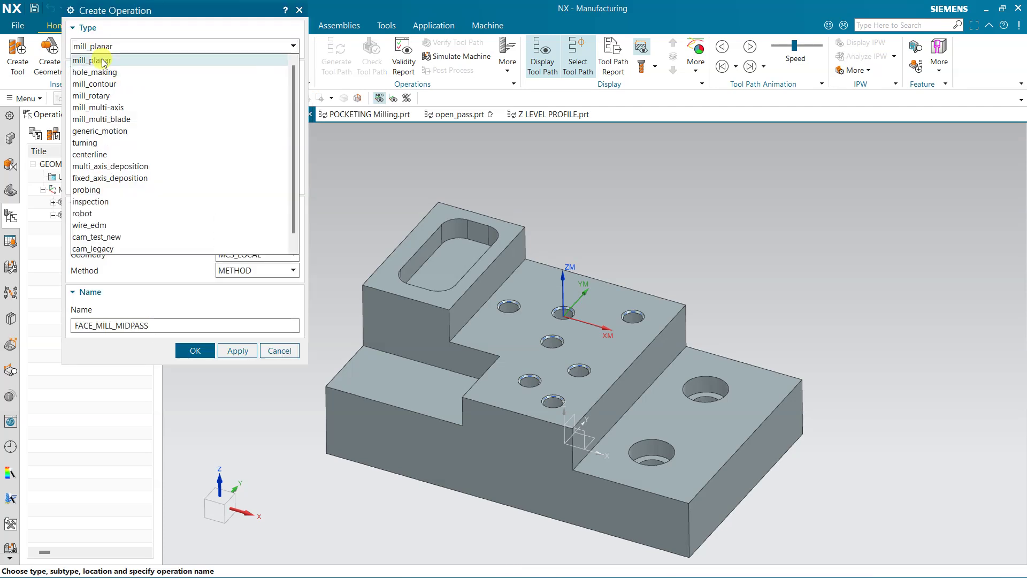
left_click(125, 86)
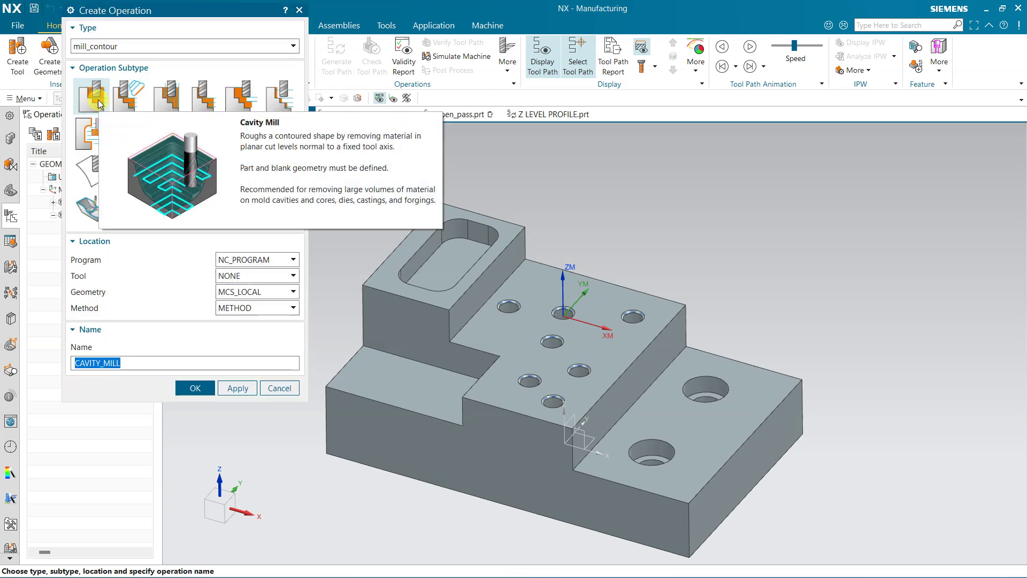
left_click(98, 99)
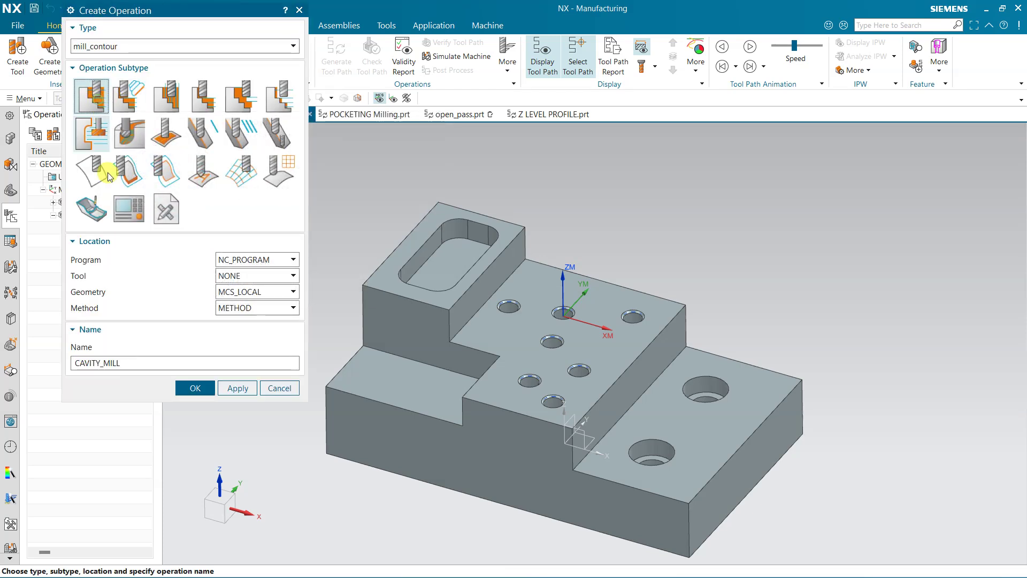
left_click(234, 276)
left_click(241, 298)
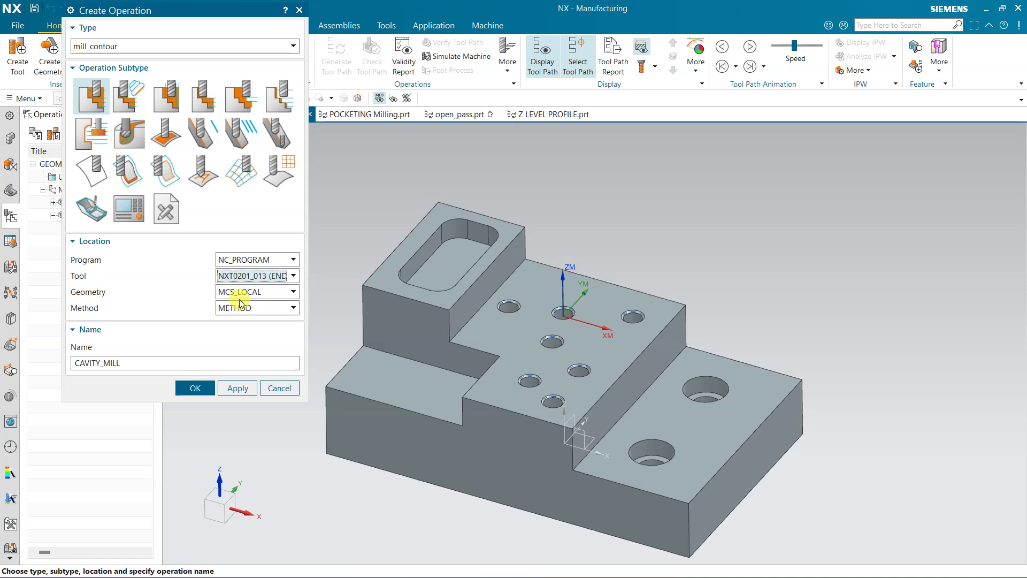
left_click_drag(163, 10, 231, 14)
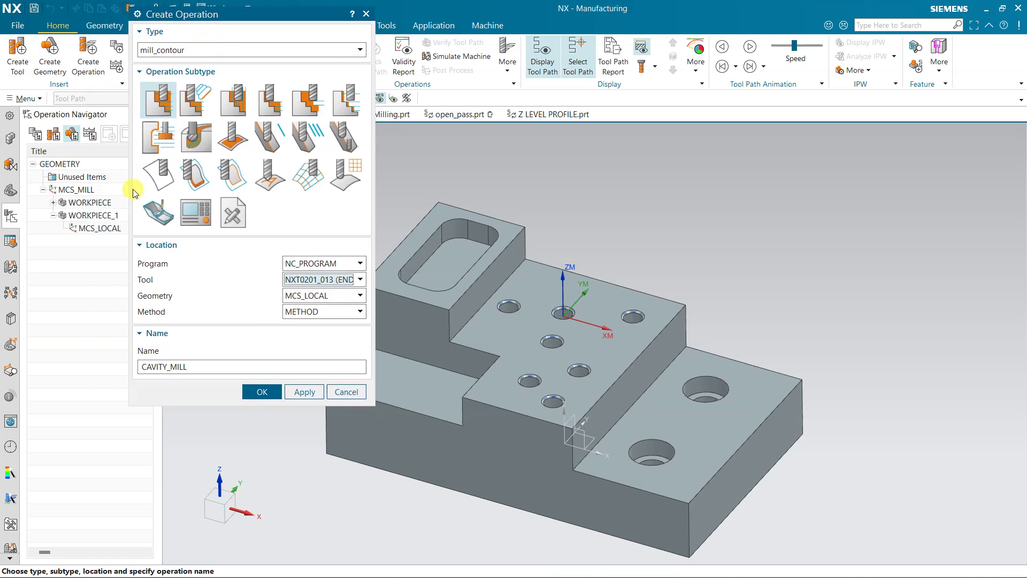
left_click(305, 311)
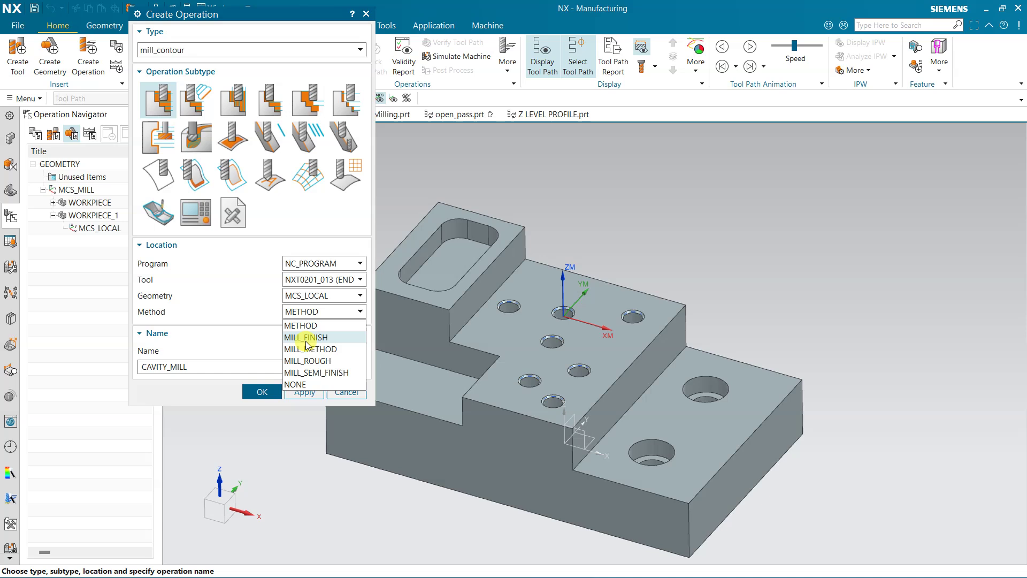
left_click(305, 372)
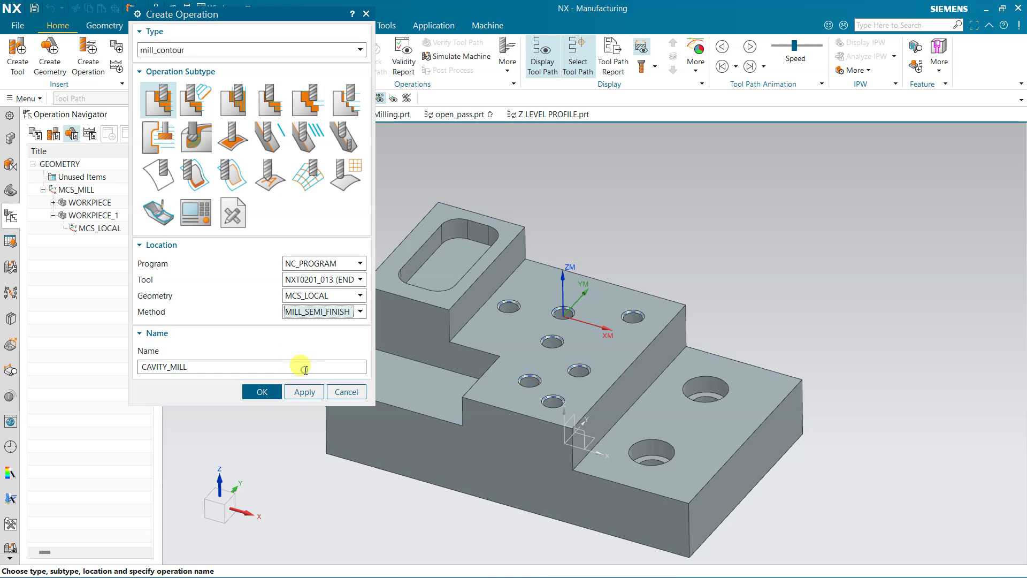
left_click(261, 393)
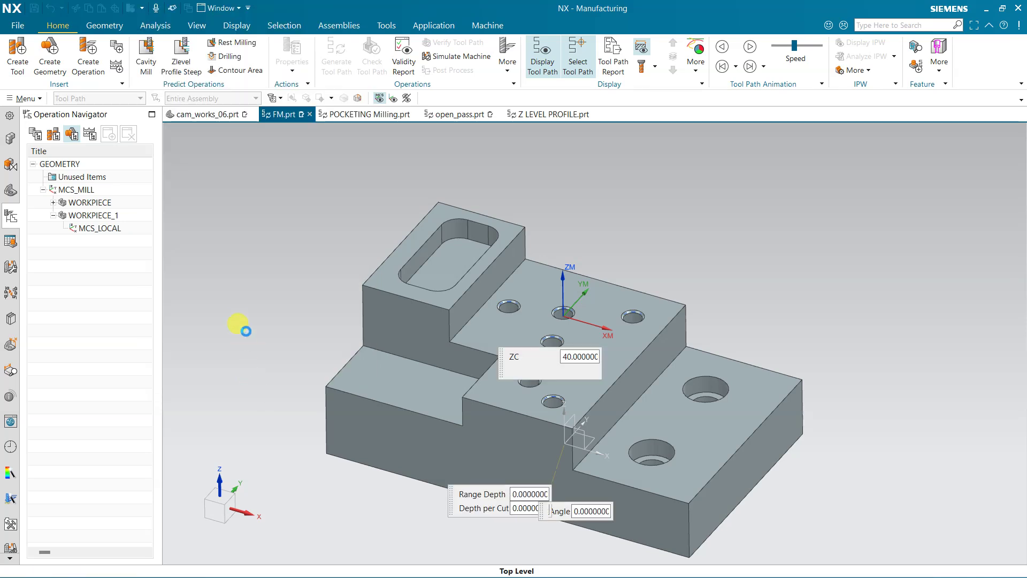
Generate the cavity mill toolpath from the Geometry page, accepting the too-small-regions warning.
middle_click_drag(562, 222, 605, 184, "shift")
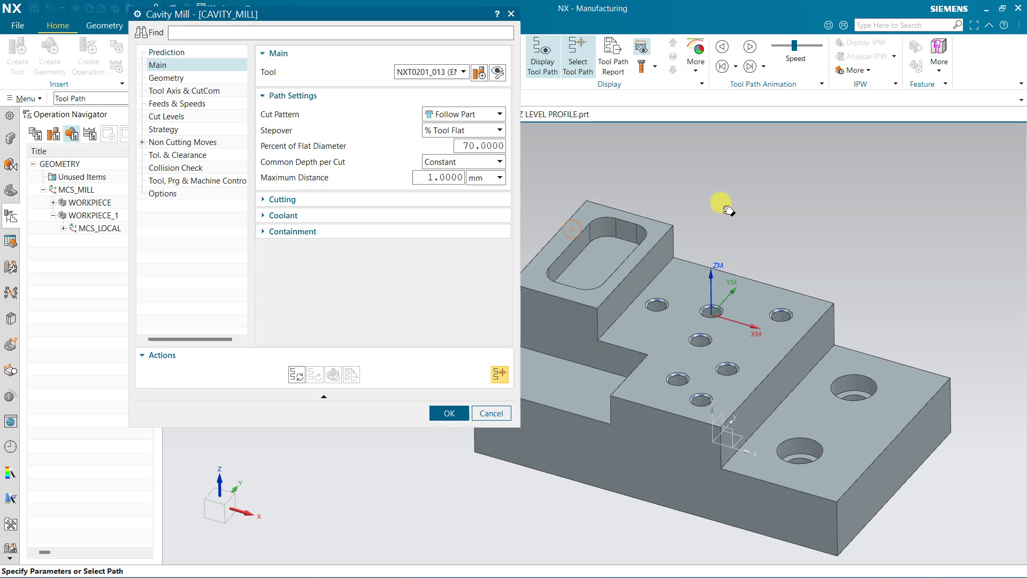
left_click_drag(296, 13, 228, 45)
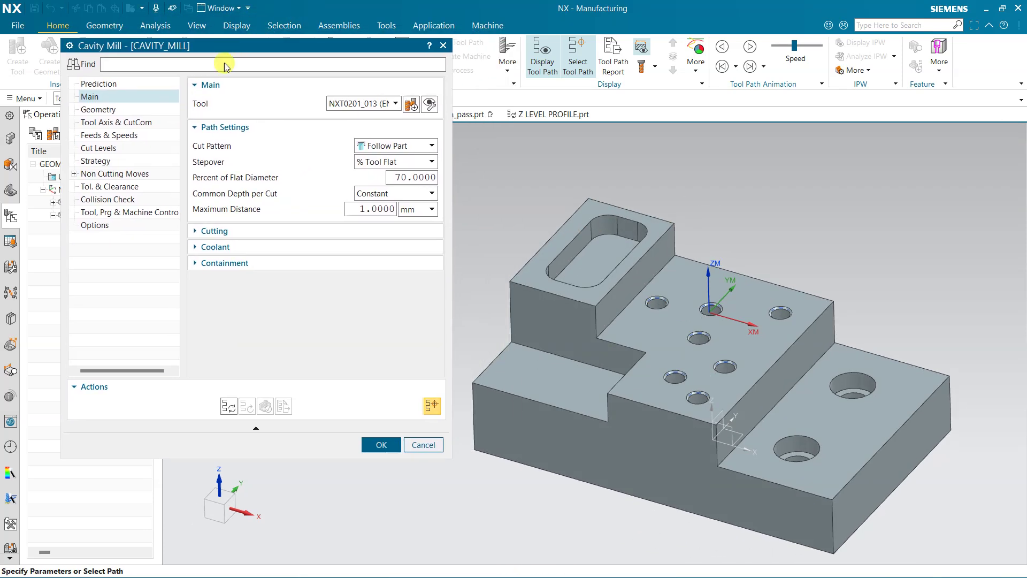
left_click(94, 109)
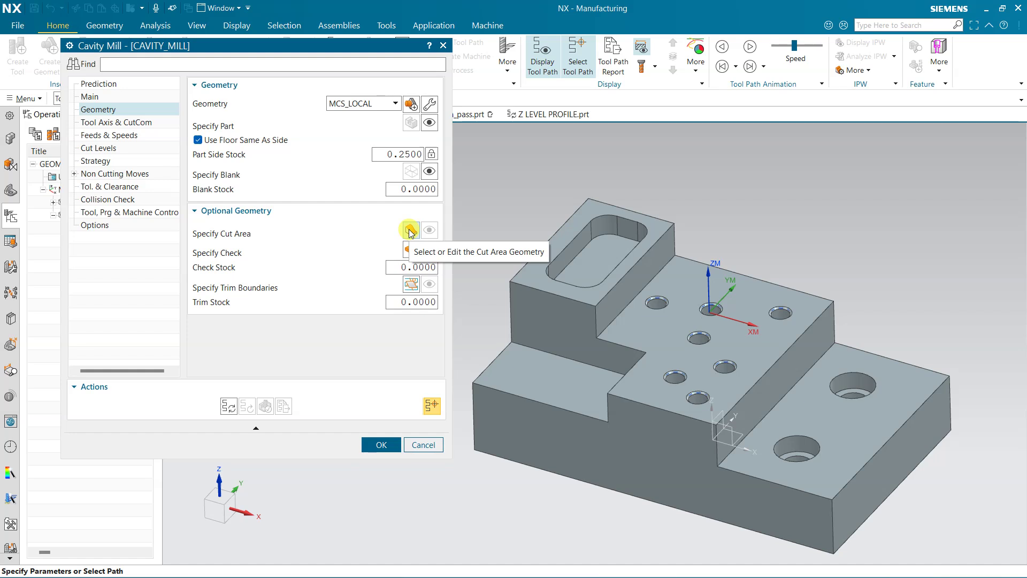
left_click(228, 406)
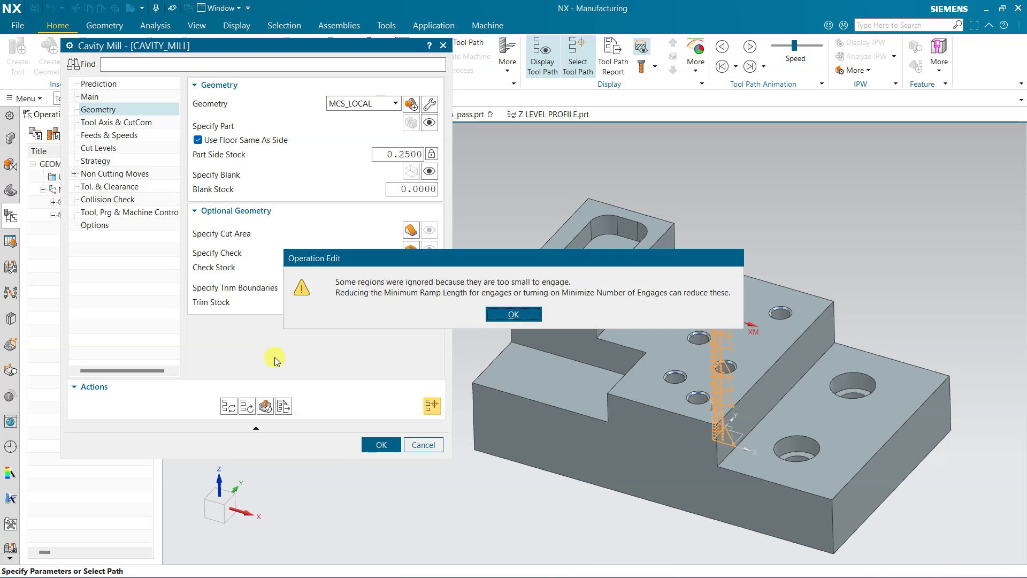
left_click(497, 316)
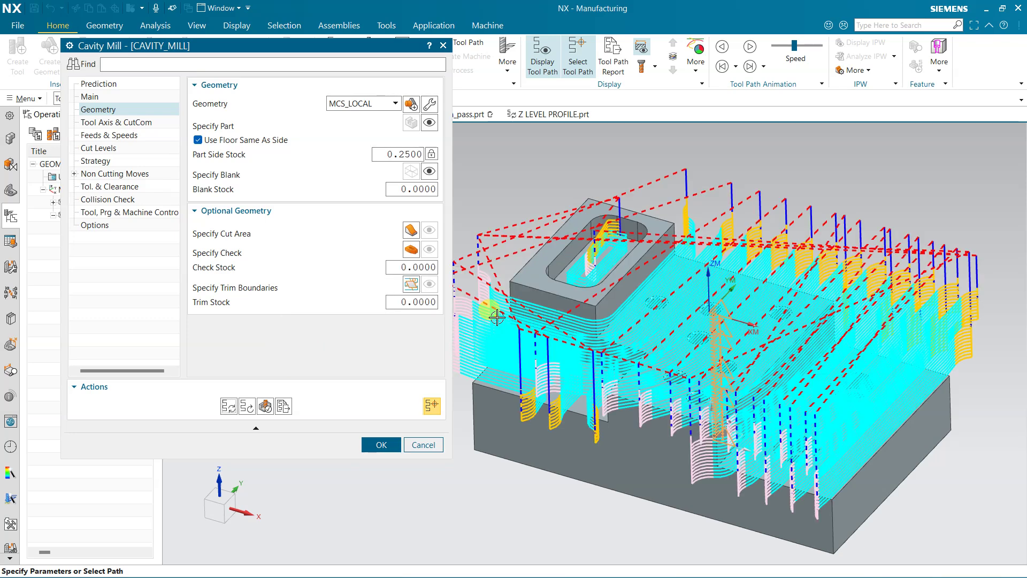
left_click(98, 97)
Set the maximum distance value to 3 and regenerate the toolpath.
left_click(379, 210)
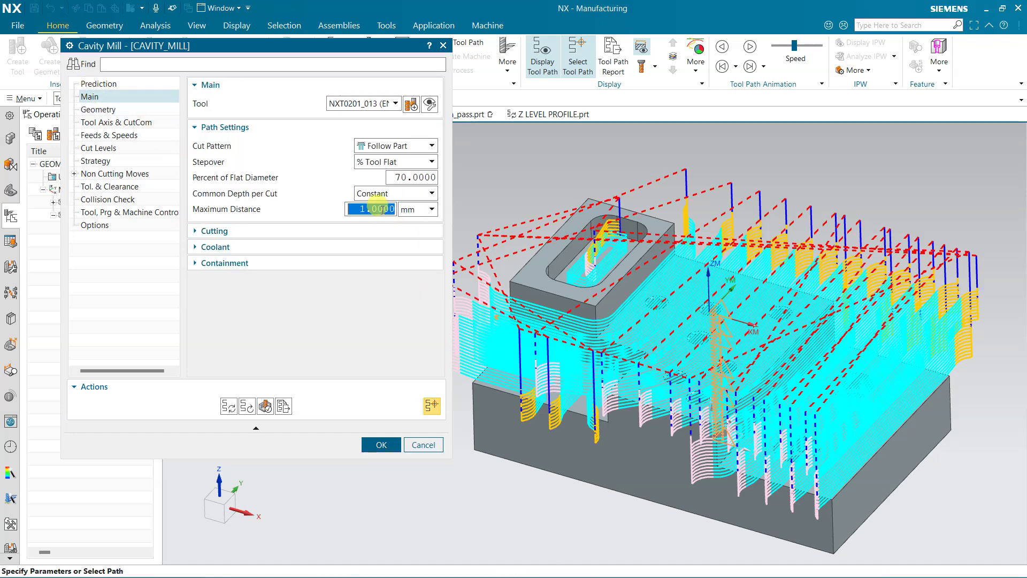
type("3")
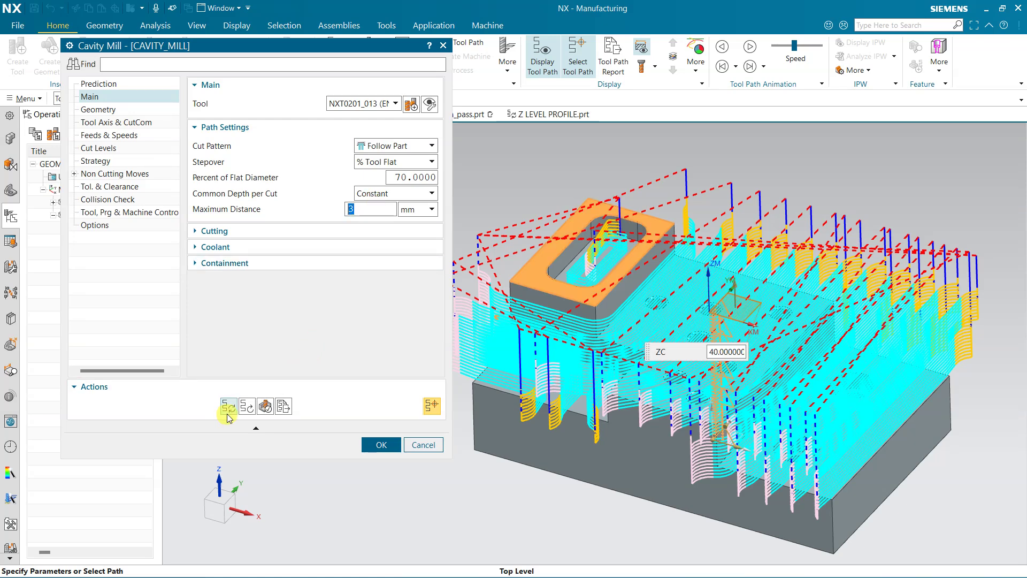
left_click(227, 412)
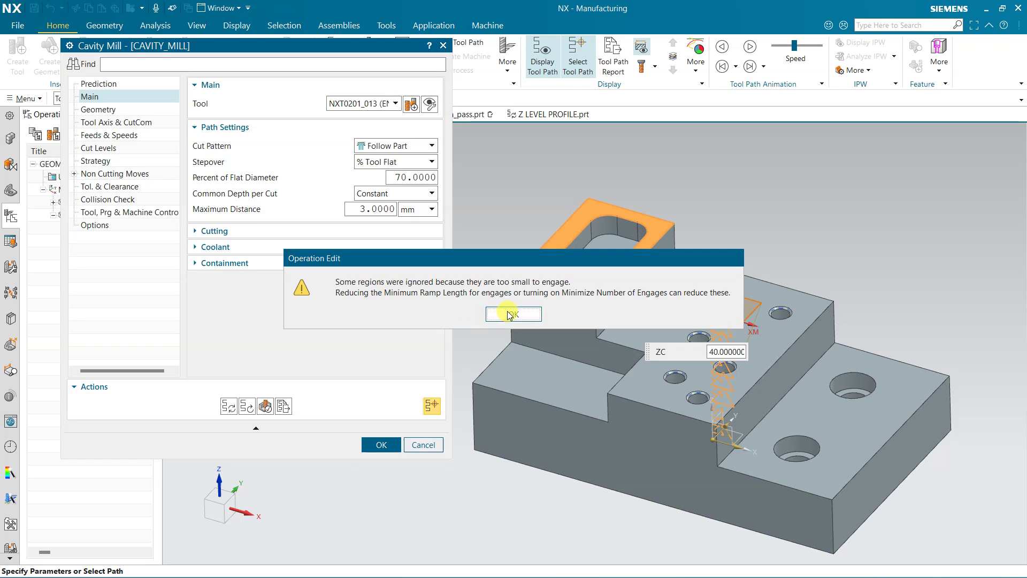
left_click(510, 315)
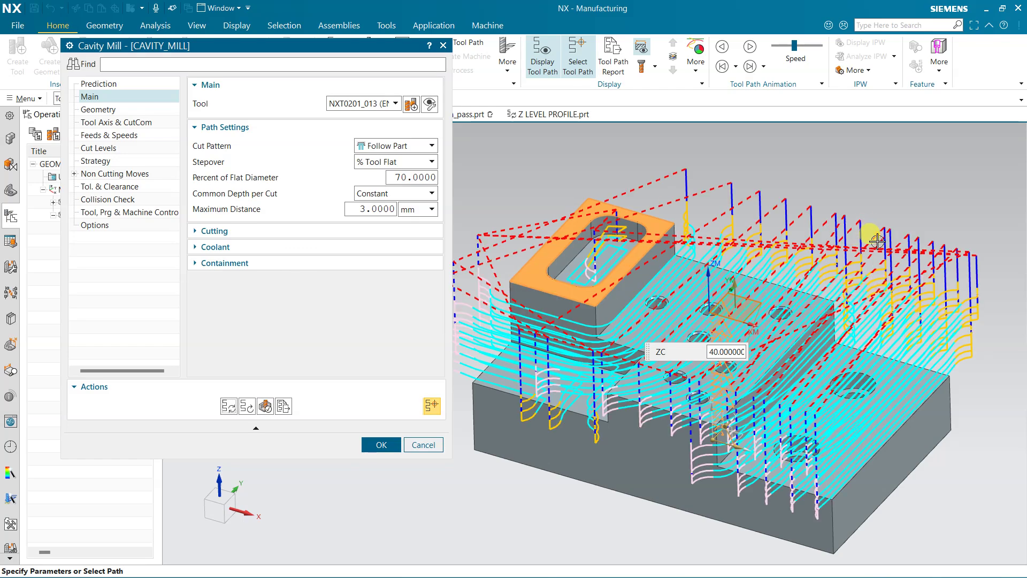
middle_click_drag(877, 242, 862, 251)
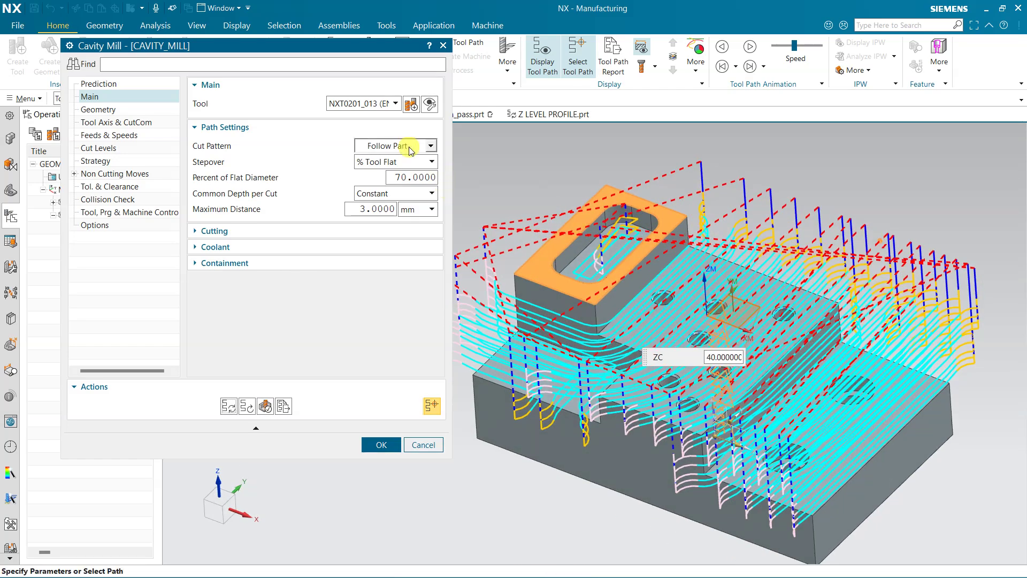
Switch the cut pattern to Follow Periphery and regenerate the roughing toolpath.
left_click(411, 150)
left_click(399, 170)
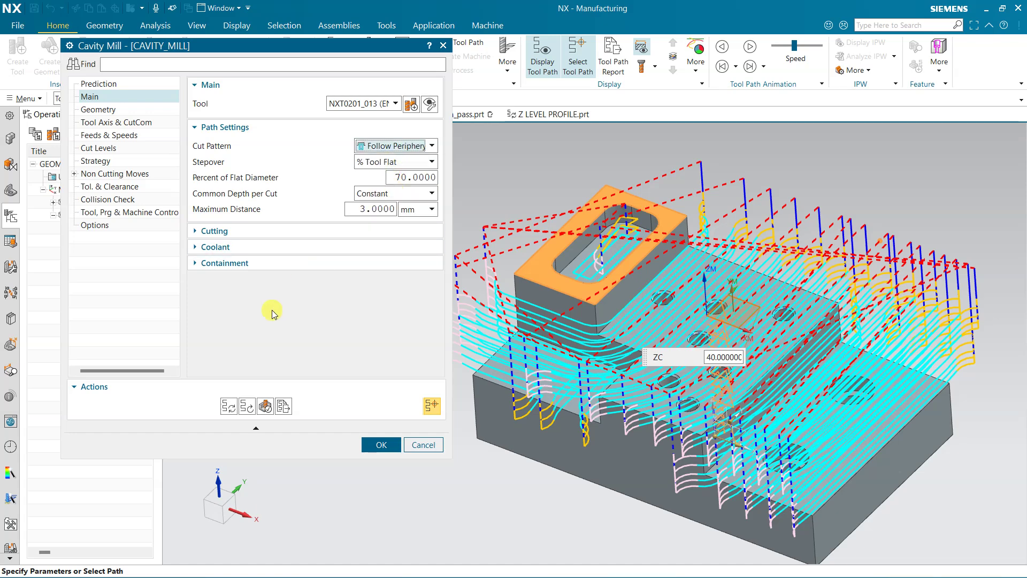
left_click(229, 408)
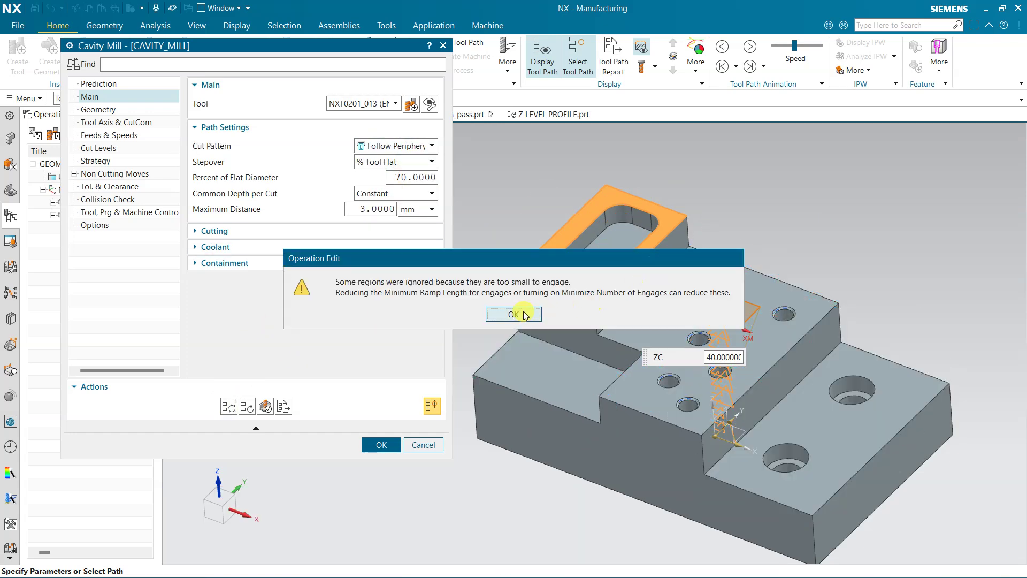
left_click(525, 314)
mouse_move(818, 206)
middle_mouse_down()
mouse_move(829, 241)
mouse_move(821, 205)
middle_mouse_up()
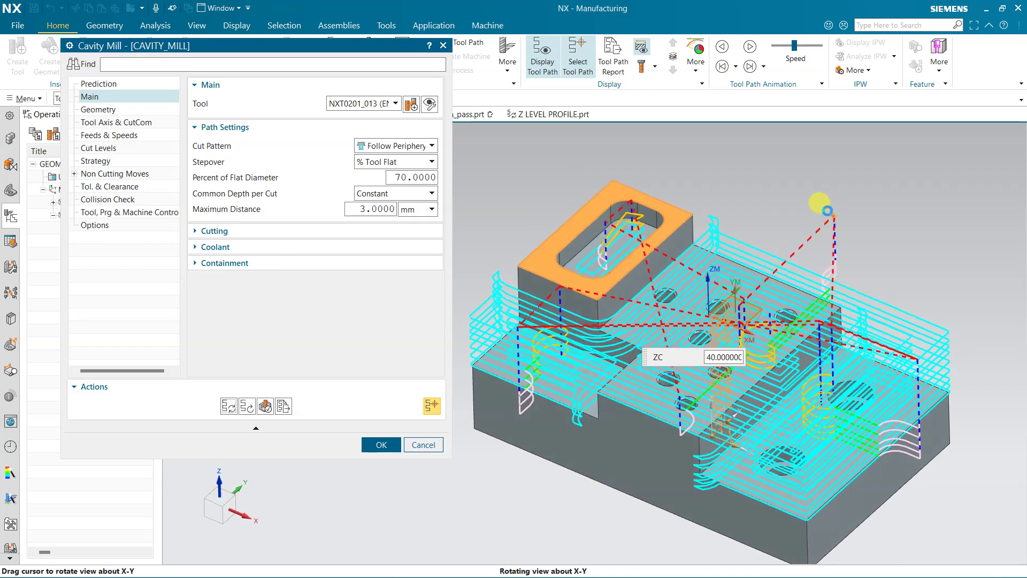
left_click(265, 405)
Play the 3D Dynamic material-removal simulation at speed 9, then return to Cavity Mill.
left_click(128, 208)
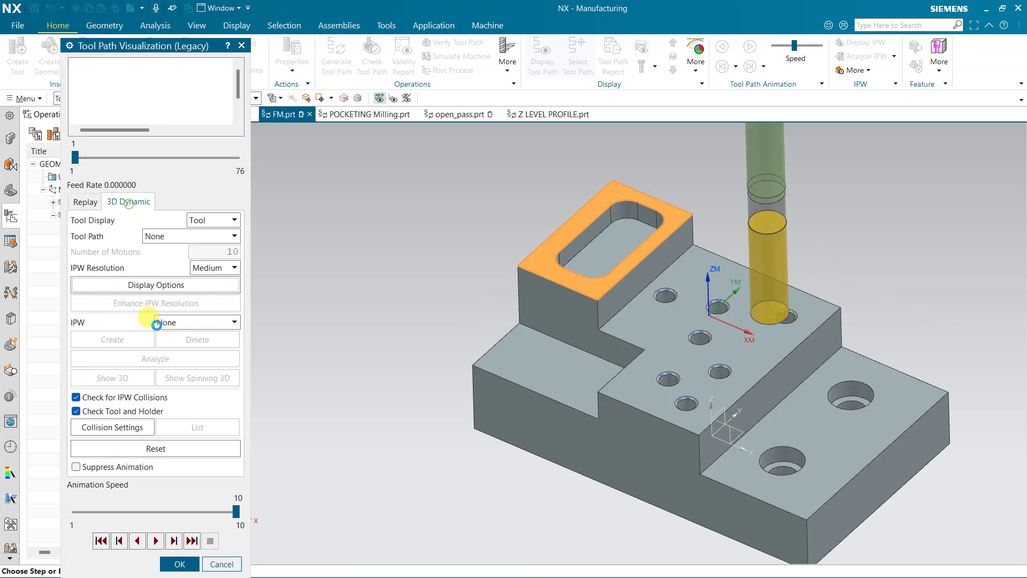
left_click_drag(236, 512, 218, 512)
left_click(152, 541)
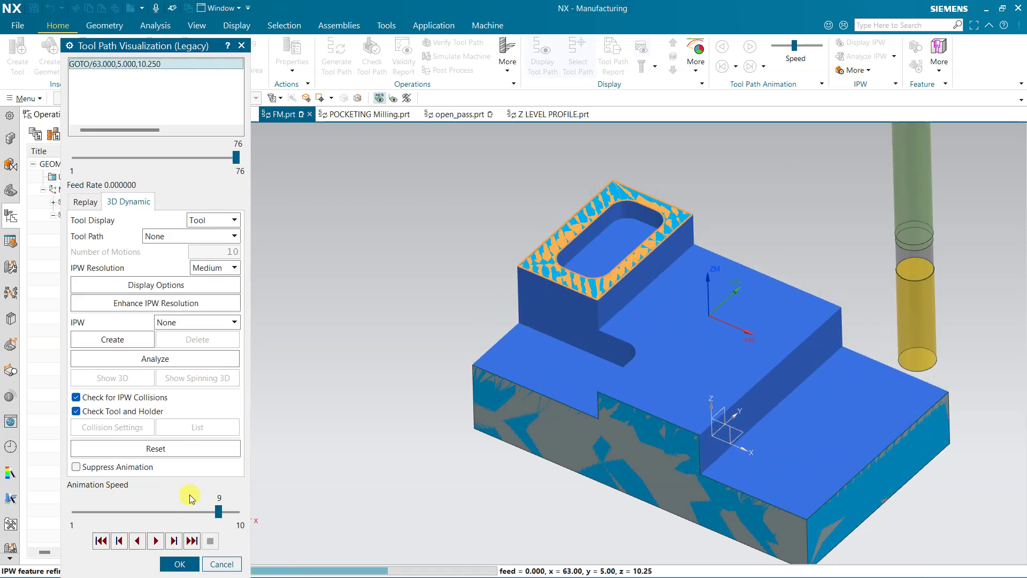
left_click(179, 564)
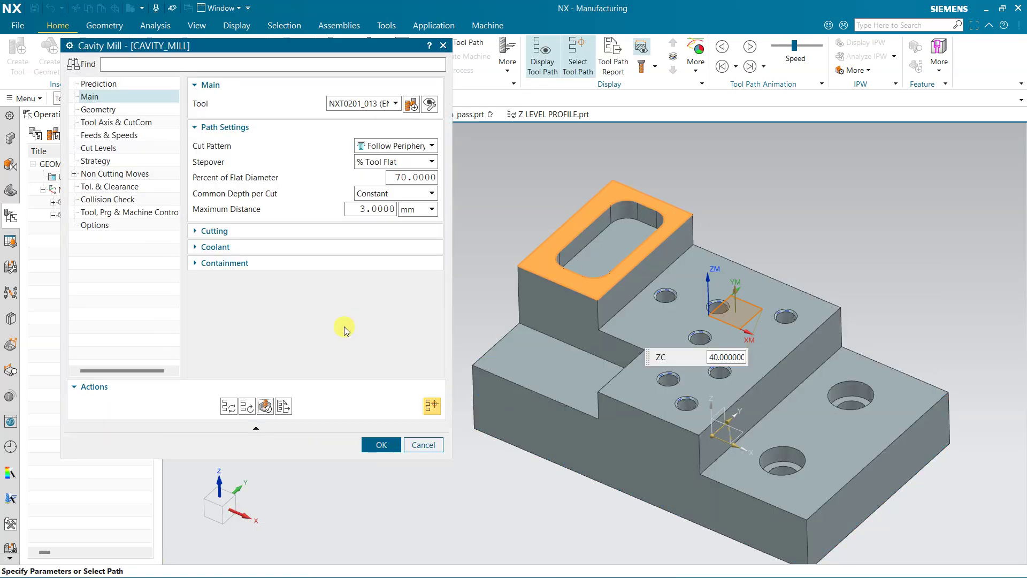
Change the cut pattern to Profile and regenerate the wall-following toolpath.
left_click(393, 148)
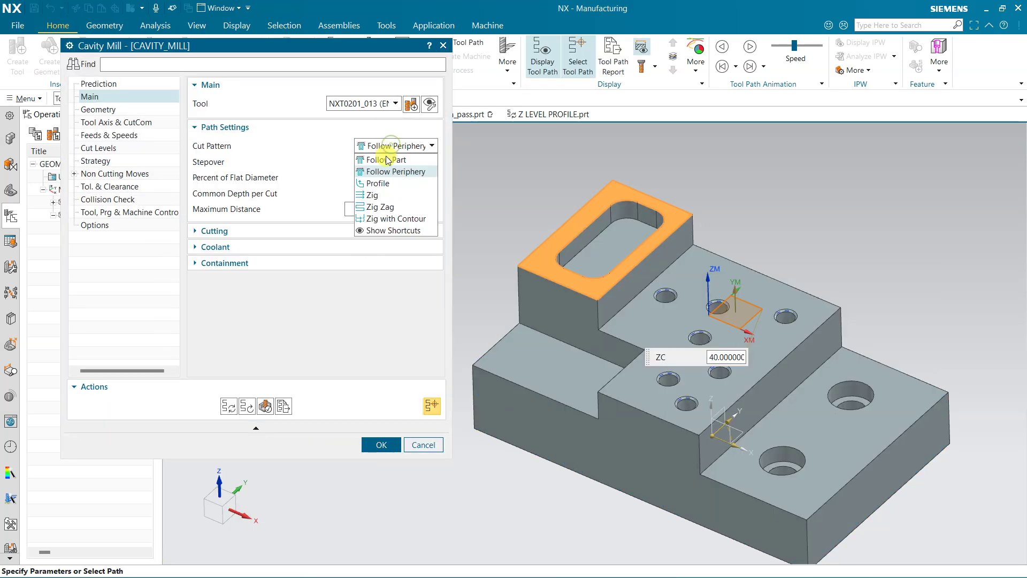
left_click(378, 183)
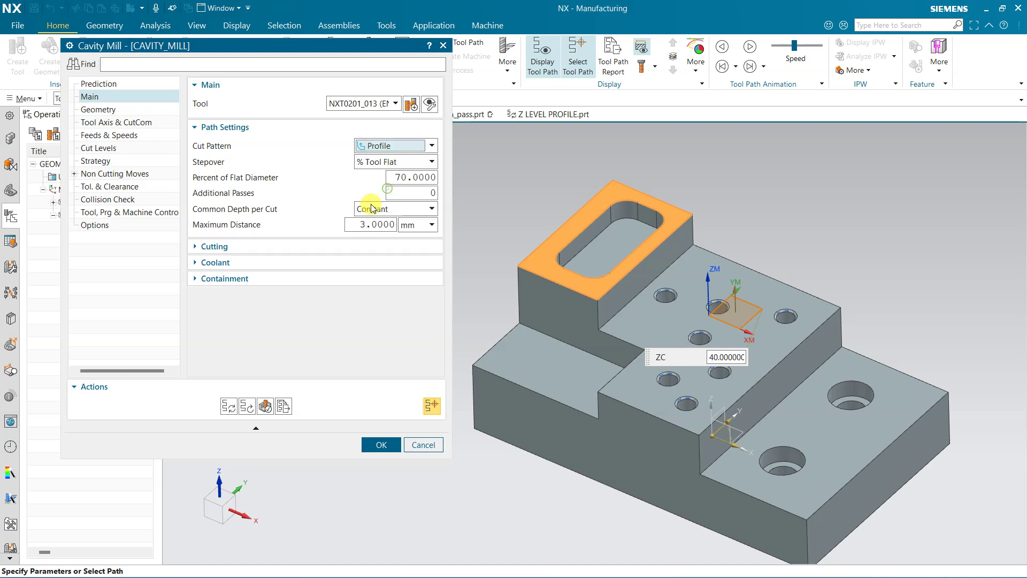
left_click(228, 406)
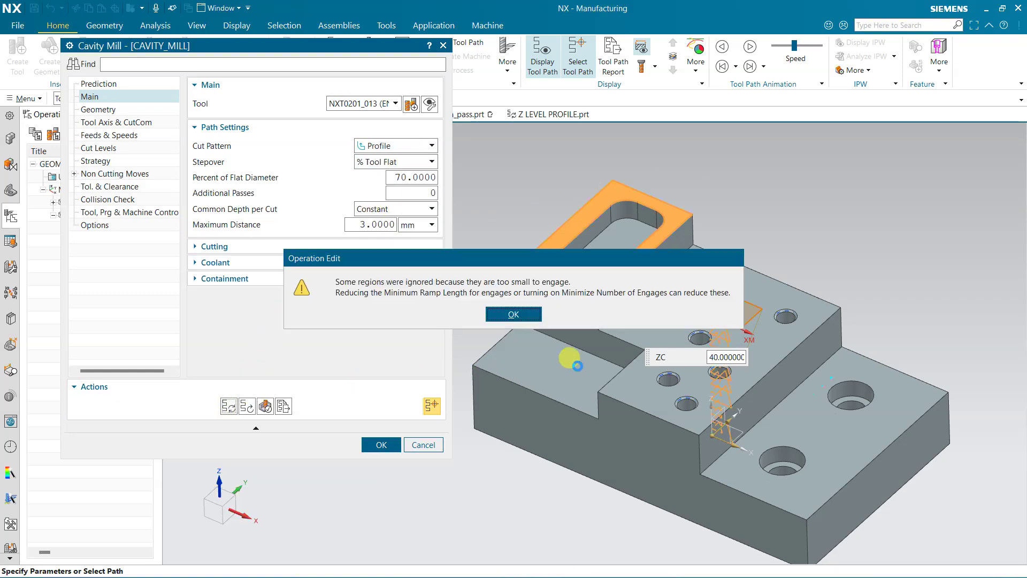
left_click(513, 310)
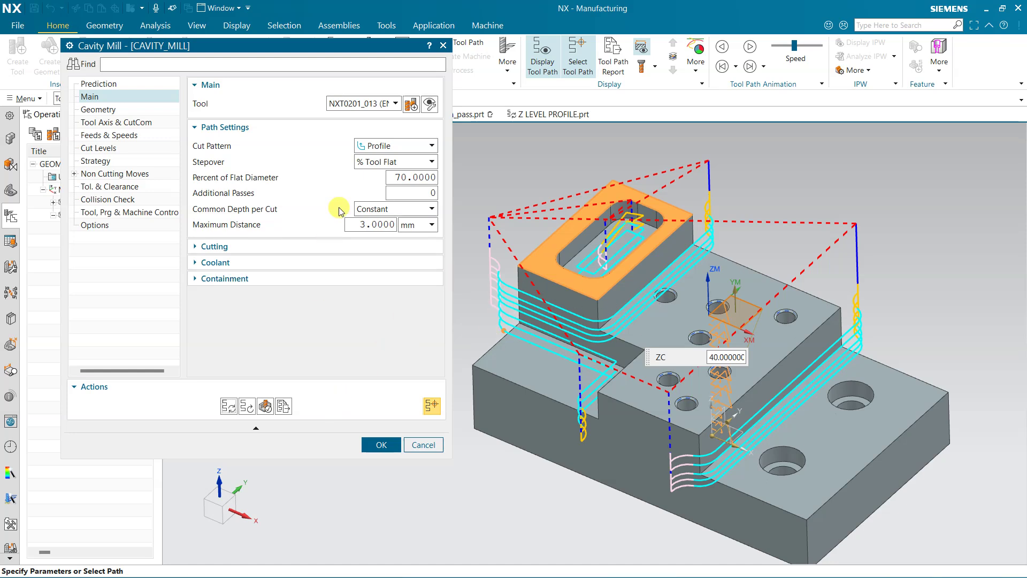
Generate a Zig Zag toolpath and play its 3D material-removal simulation.
left_click(395, 148)
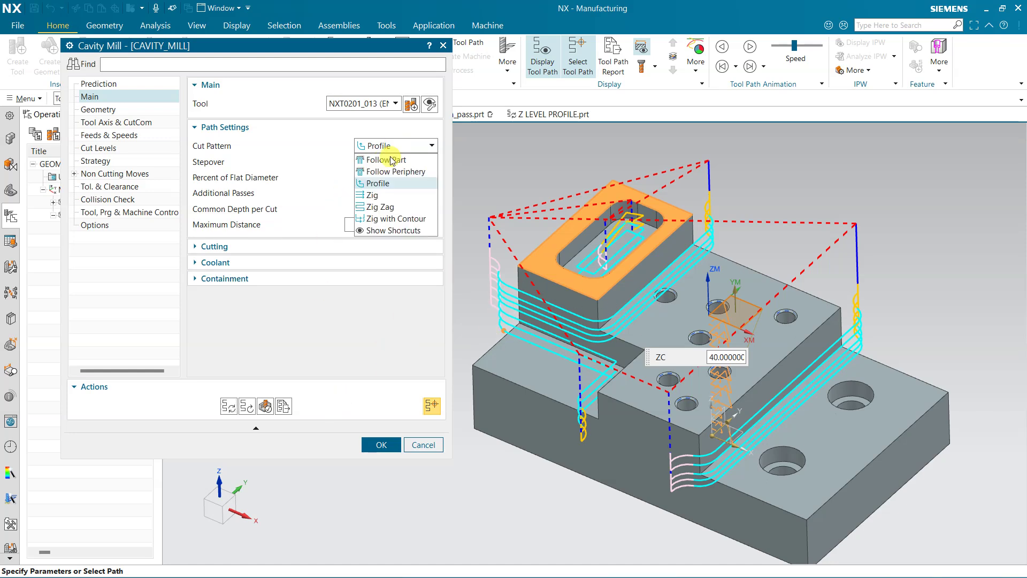
left_click(380, 207)
left_click(229, 405)
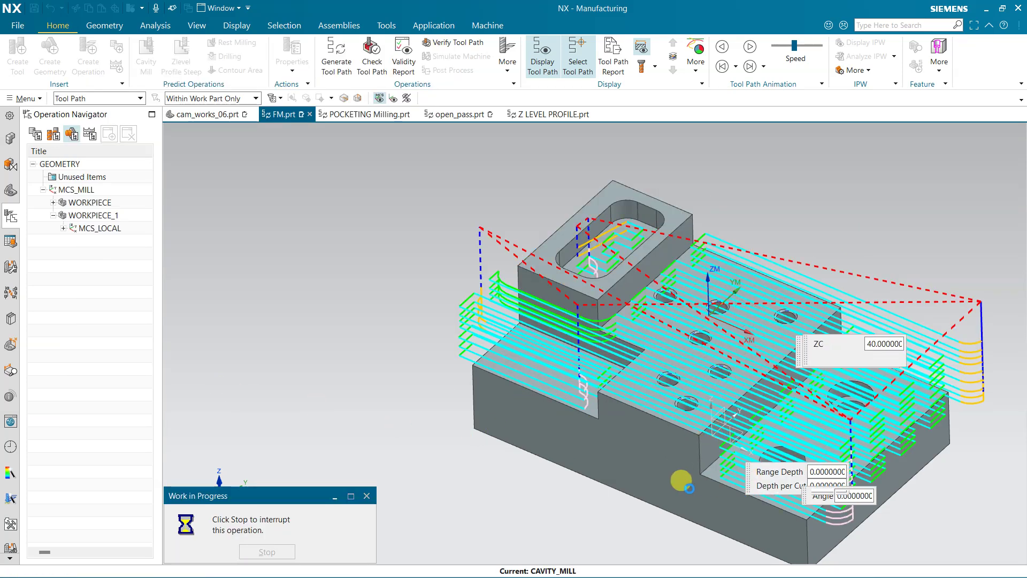
middle_click_drag(590, 423, 660, 385)
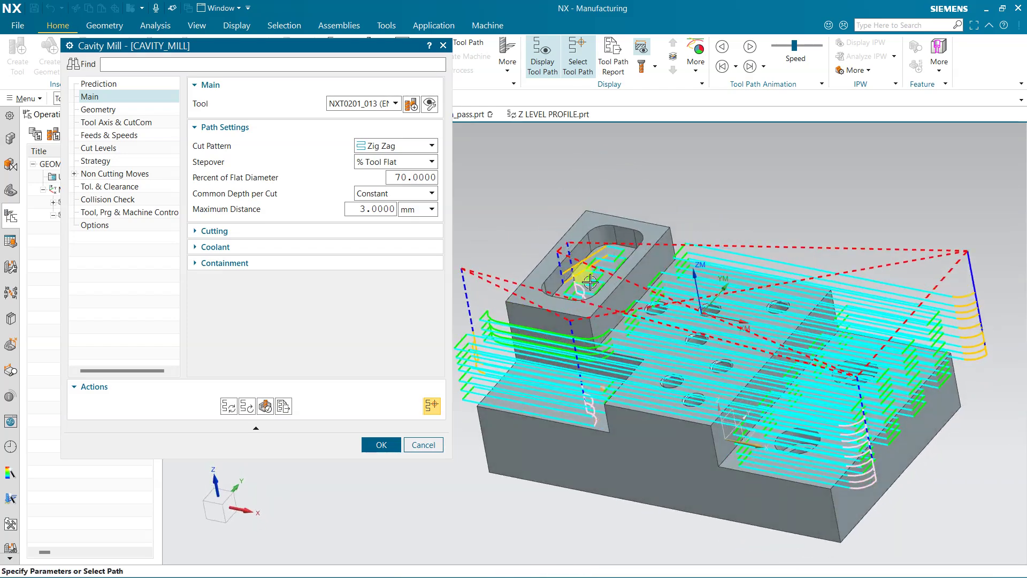
left_click(266, 407)
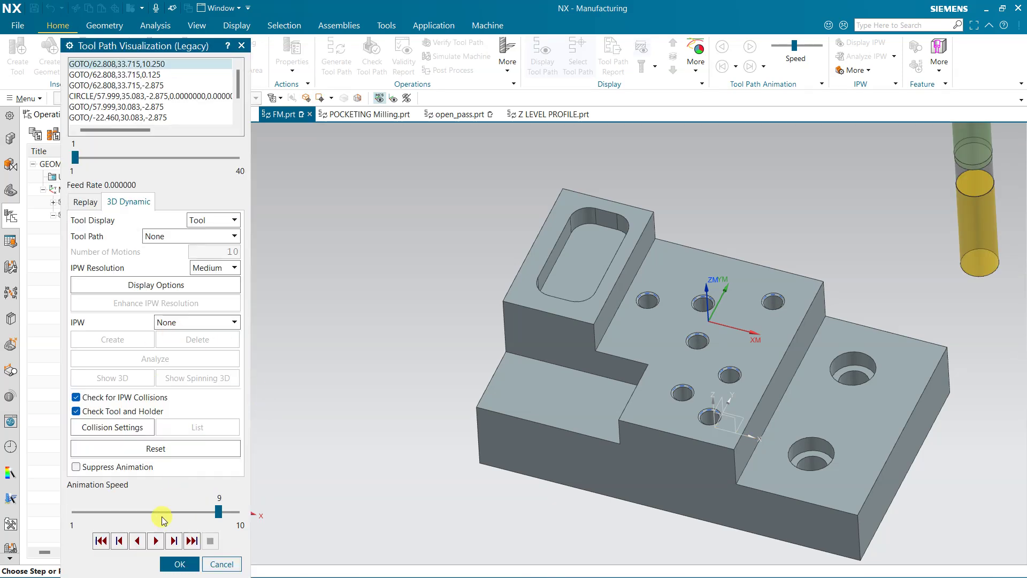
left_click(155, 541)
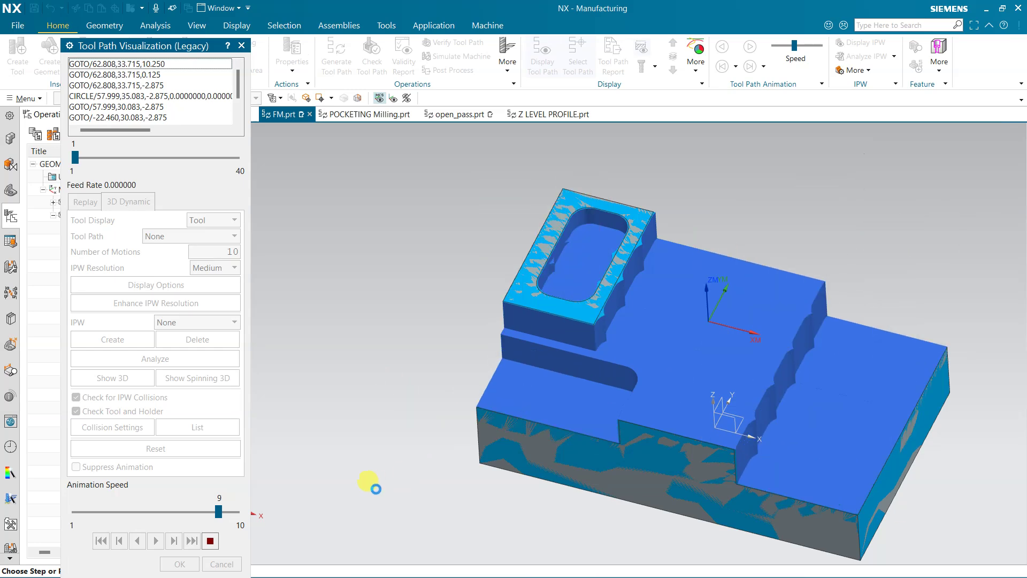
left_click(180, 564)
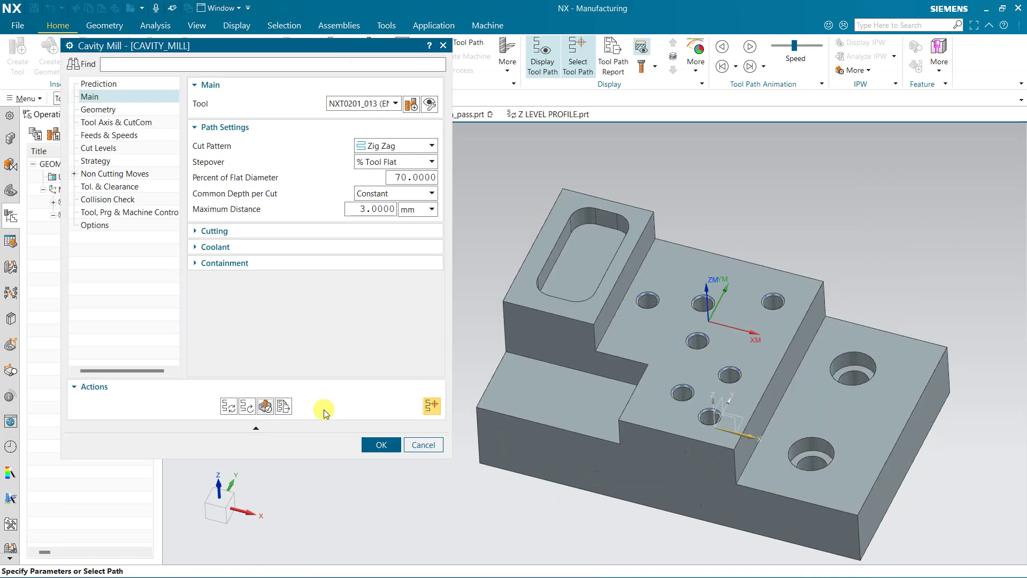
Restore Follow Periphery with Depth First cut order and regenerate the toolpath.
left_click(369, 145)
left_click(376, 170)
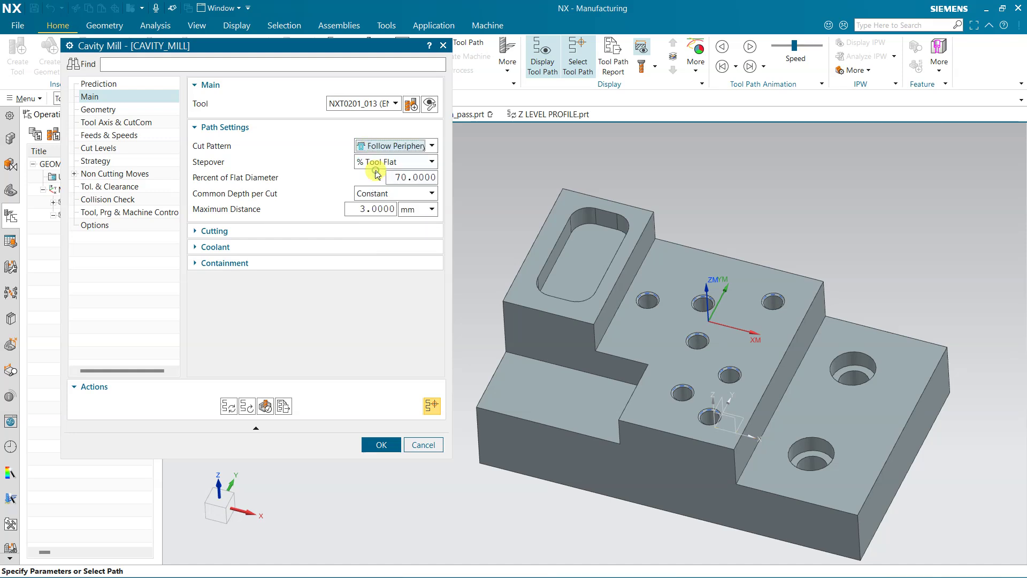
left_click(274, 231)
mouse_move(396, 266)
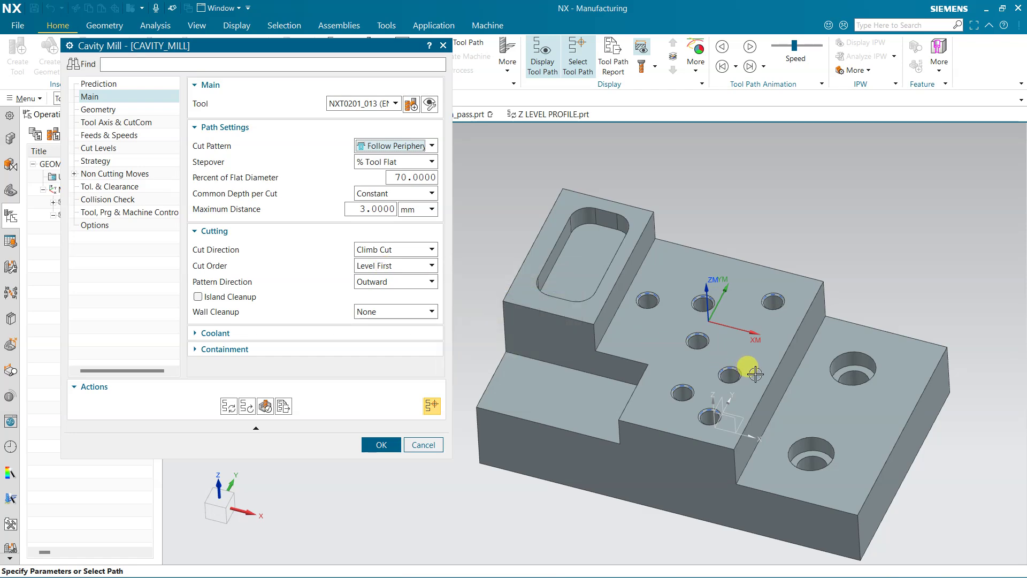
middle_click_drag(819, 393, 622, 281)
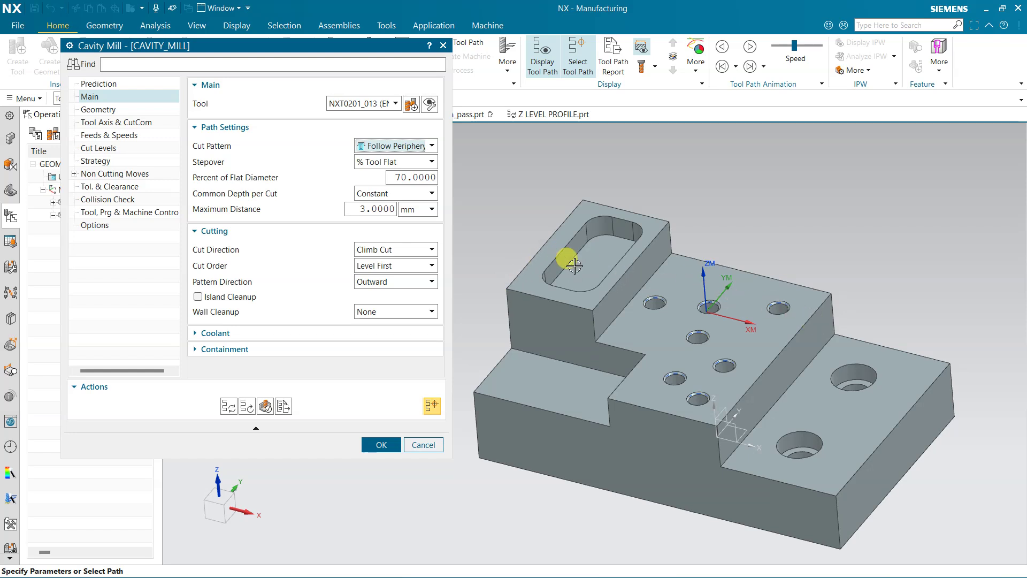
left_click(394, 267)
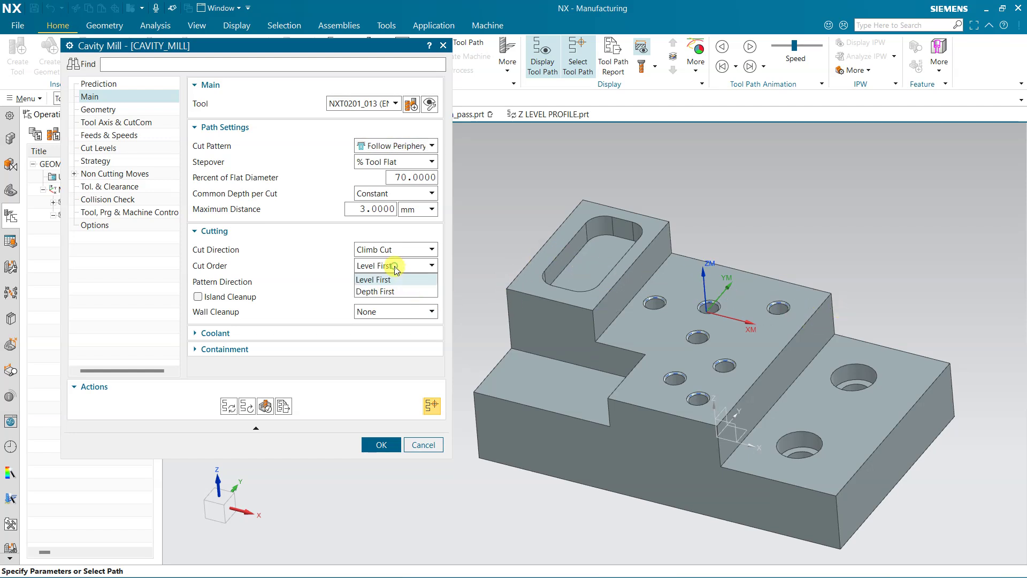
left_click(388, 284)
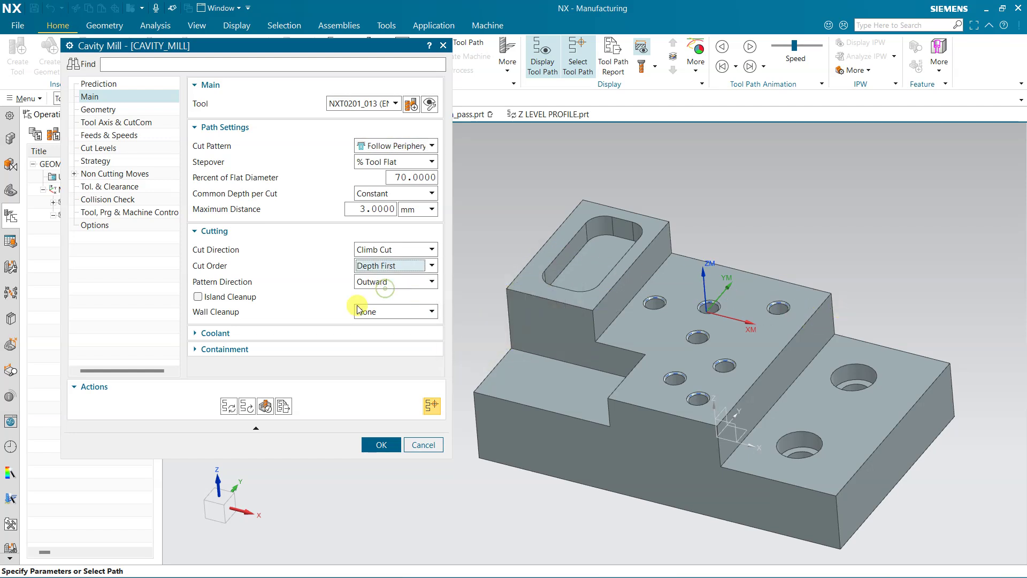
left_click(227, 407)
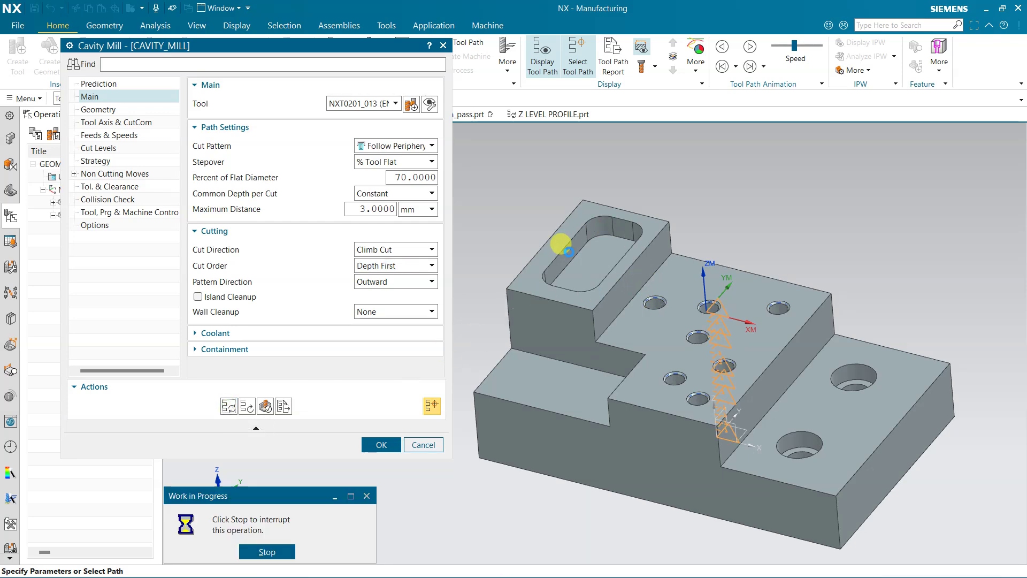
left_click(514, 314)
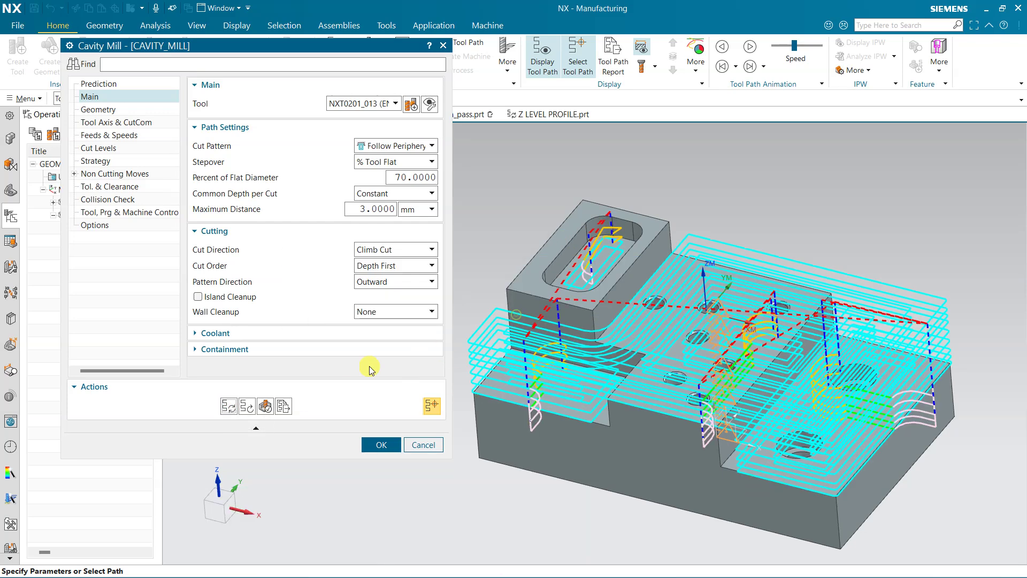
left_click(266, 406)
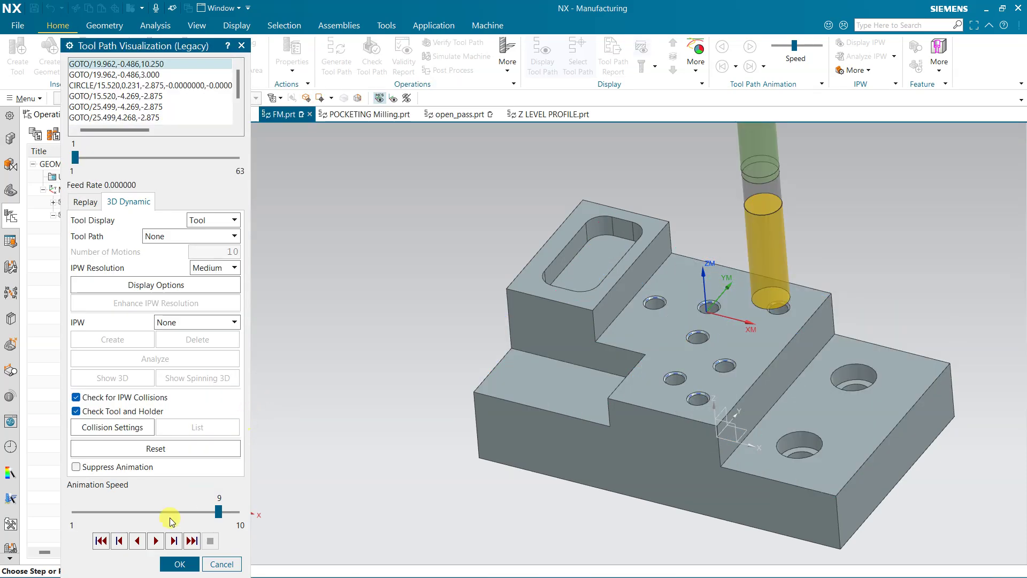
Play the 63-motion Depth First simulation and return to the Cavity Mill dialog.
left_click(156, 539)
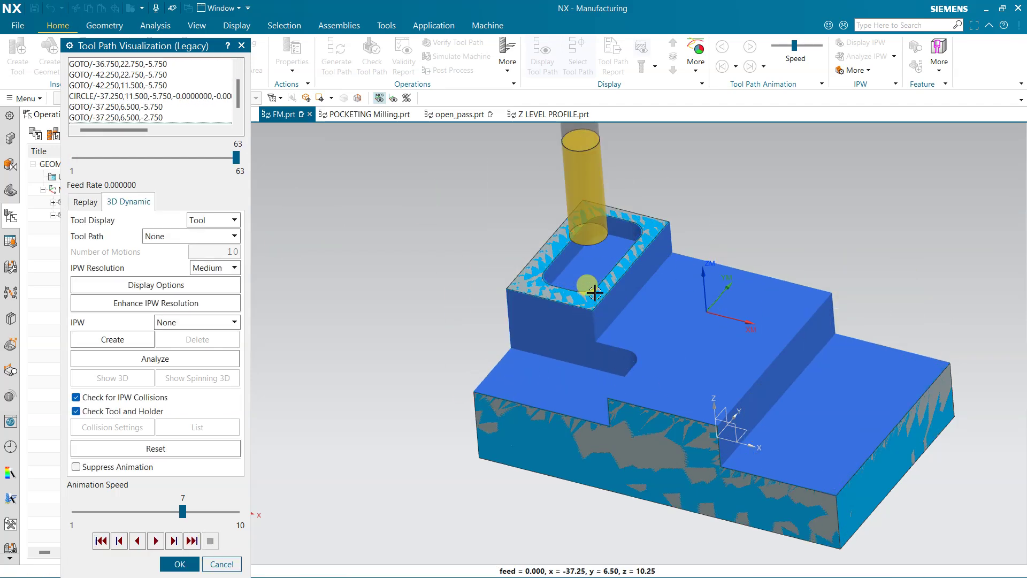
left_click(170, 564)
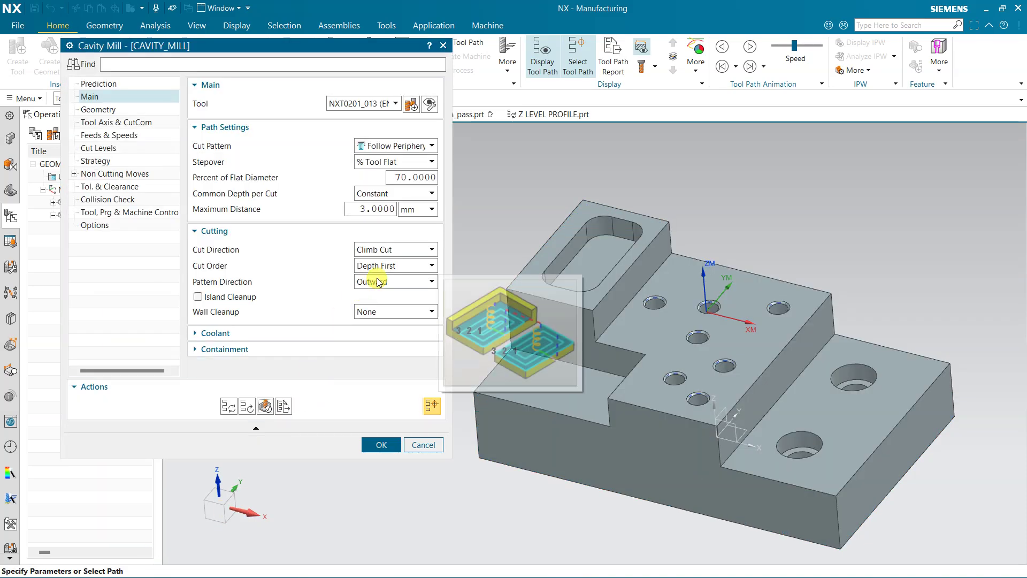
mouse_move(395, 282)
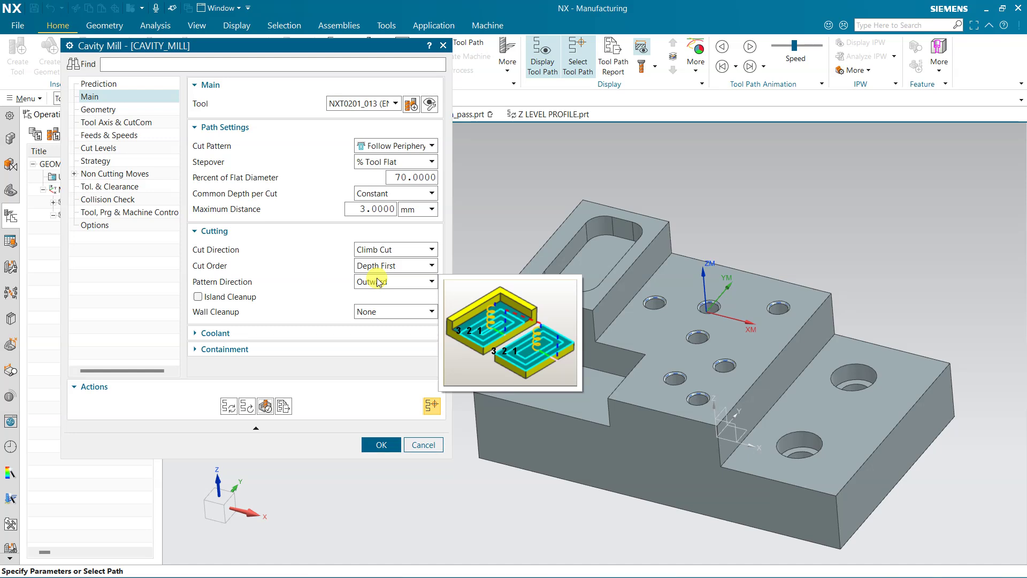
Set Pattern Direction to Automatic and regenerate the cavity-mill toolpath across the stepped block.
left_click(377, 282)
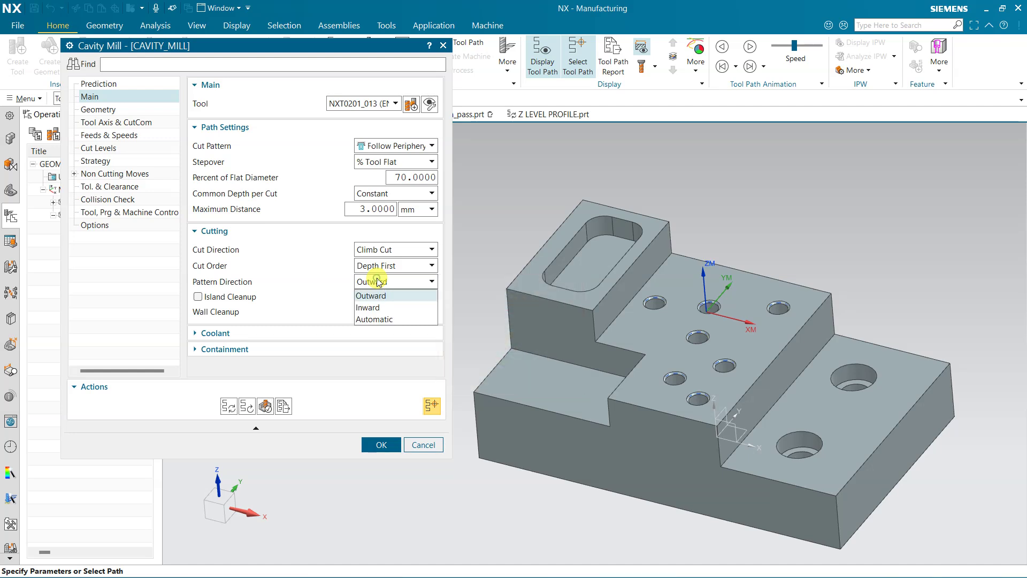
left_click(374, 319)
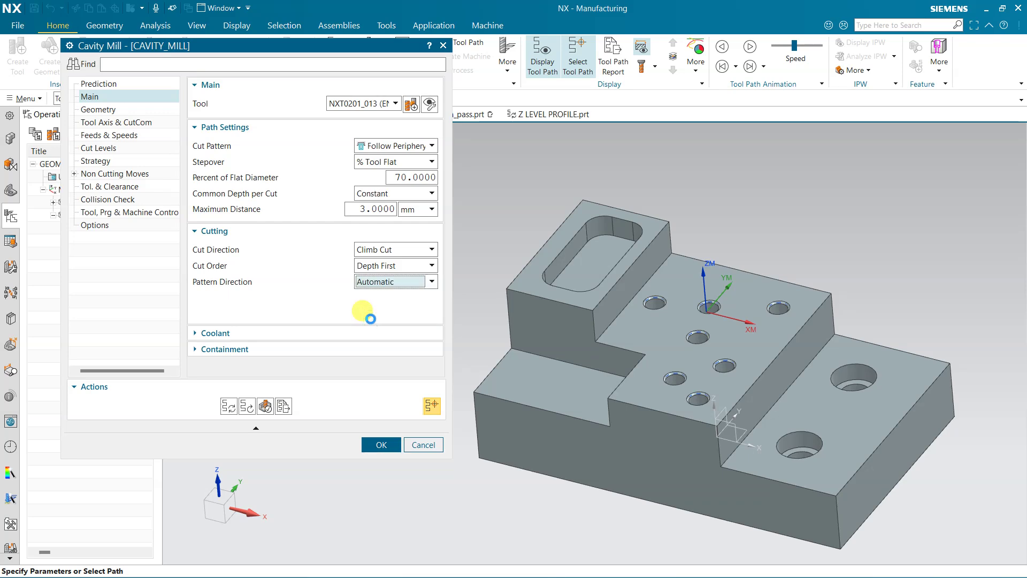
left_click(226, 405)
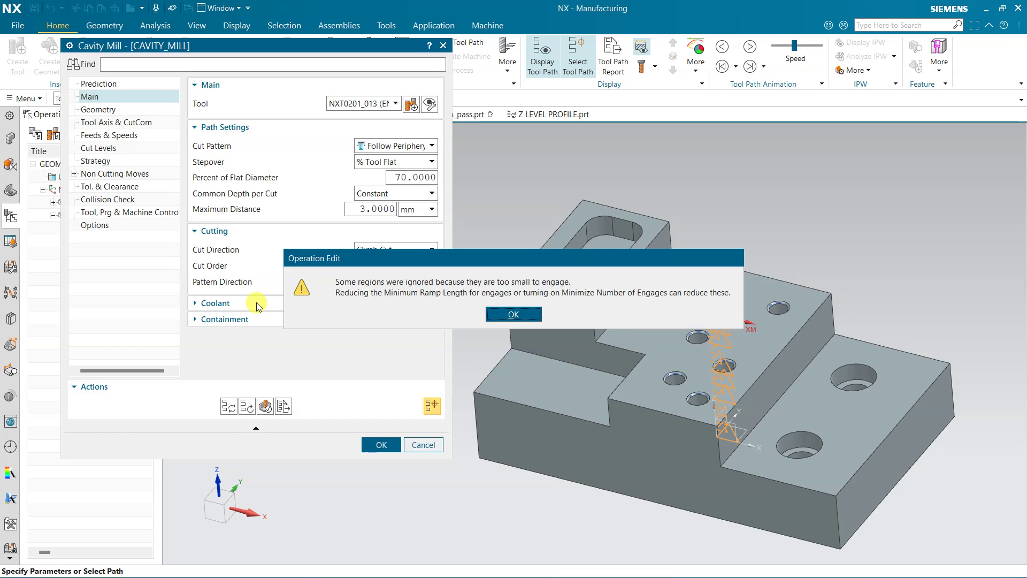
left_click(513, 314)
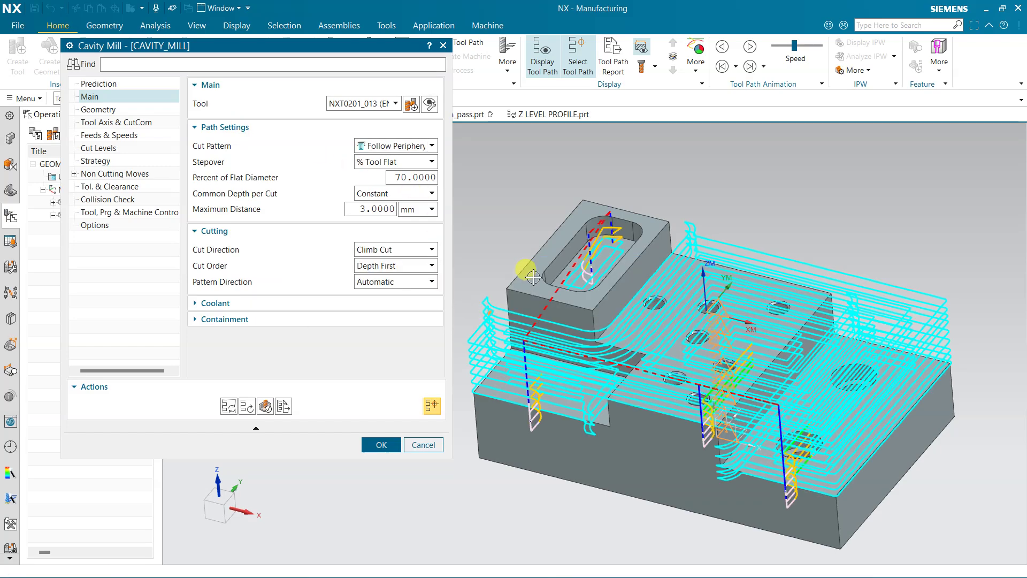
middle_click_drag(533, 277, 557, 284)
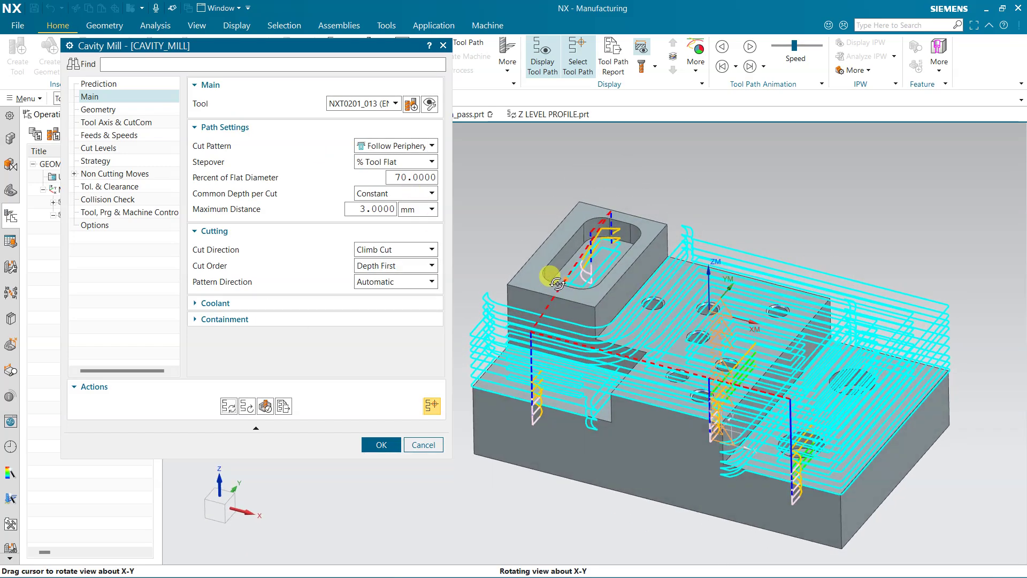
Play the 3D Dynamic material-removal simulation through all 80 motions, then return to Cavity Mill.
left_click(267, 407)
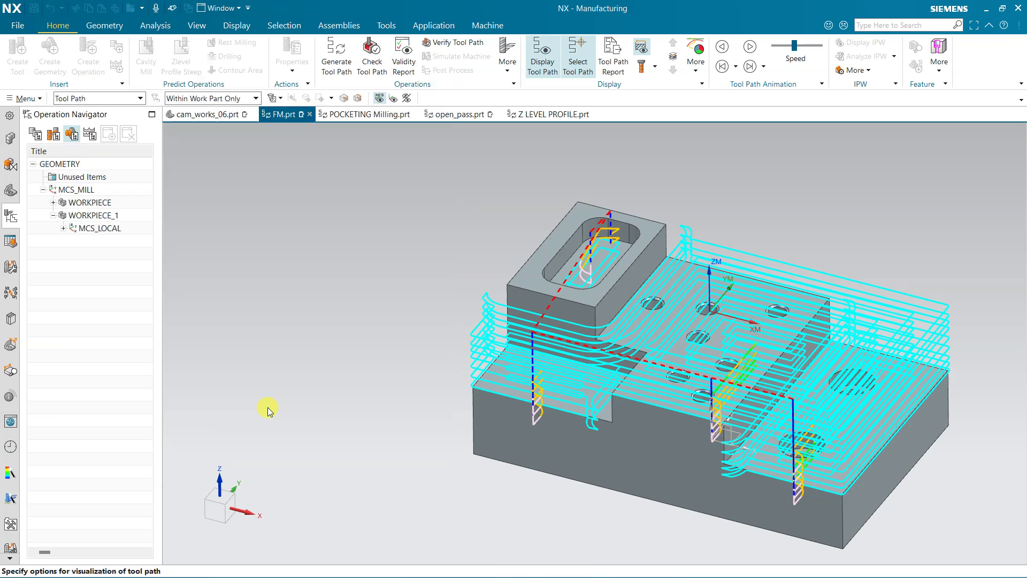
left_click(157, 541)
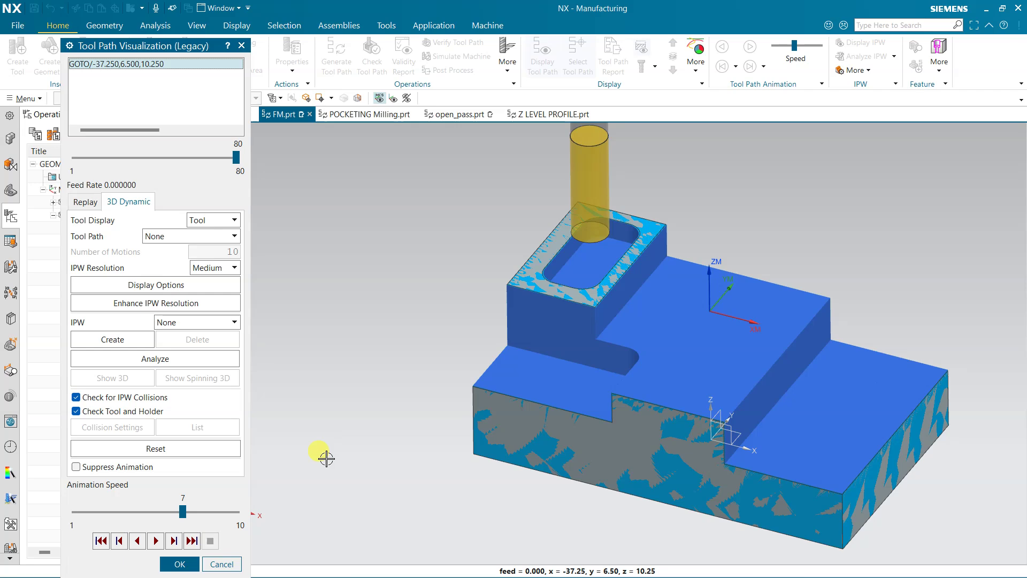
left_click(177, 563)
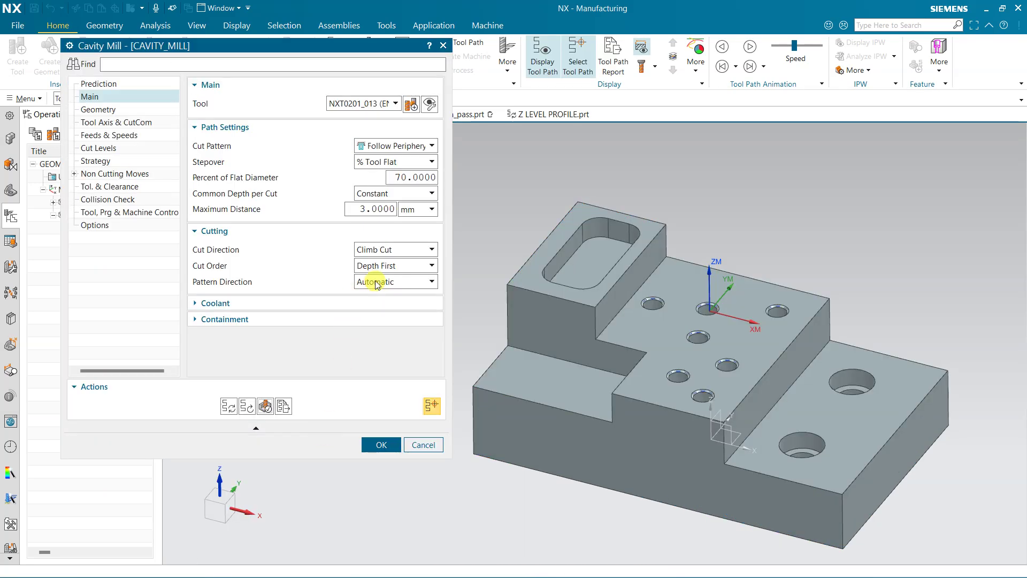
mouse_move(395, 281)
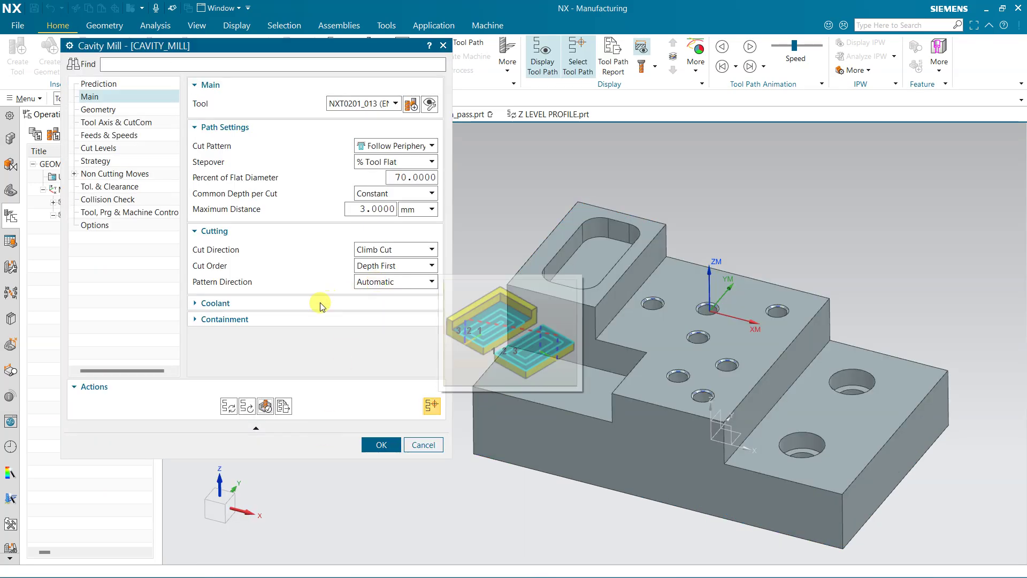
Expand Containment, widen the Cavity Mill dialog and show Geometry settings with 0.2500 part side stock.
left_click(319, 304)
left_click(318, 304)
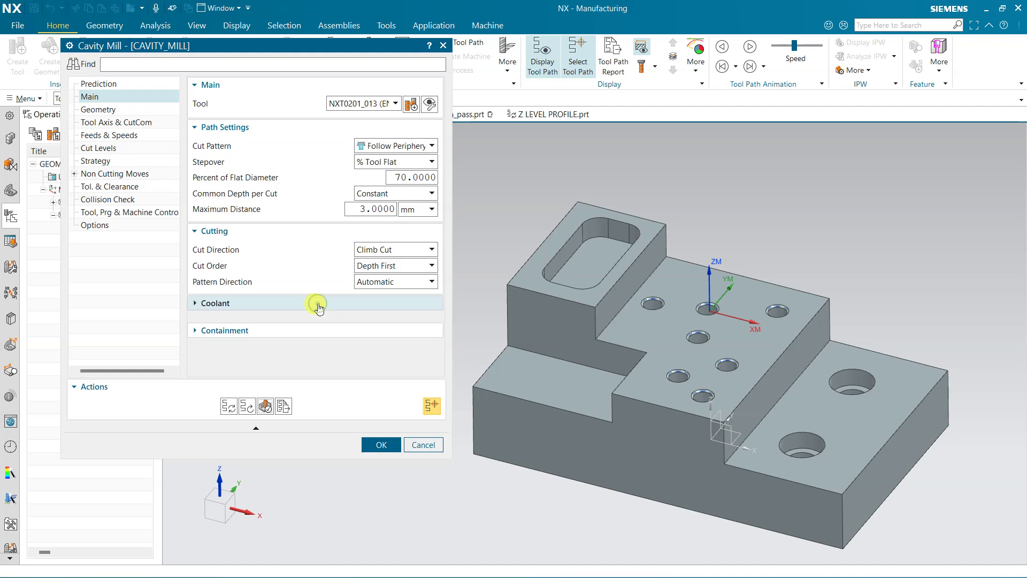
left_click(298, 320)
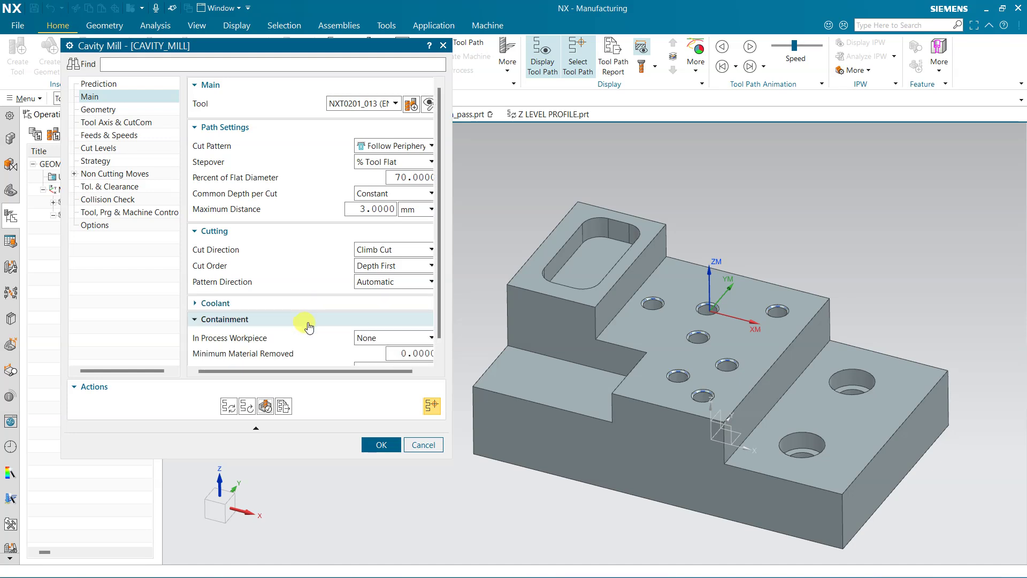
scroll(299, 315, "down", 1)
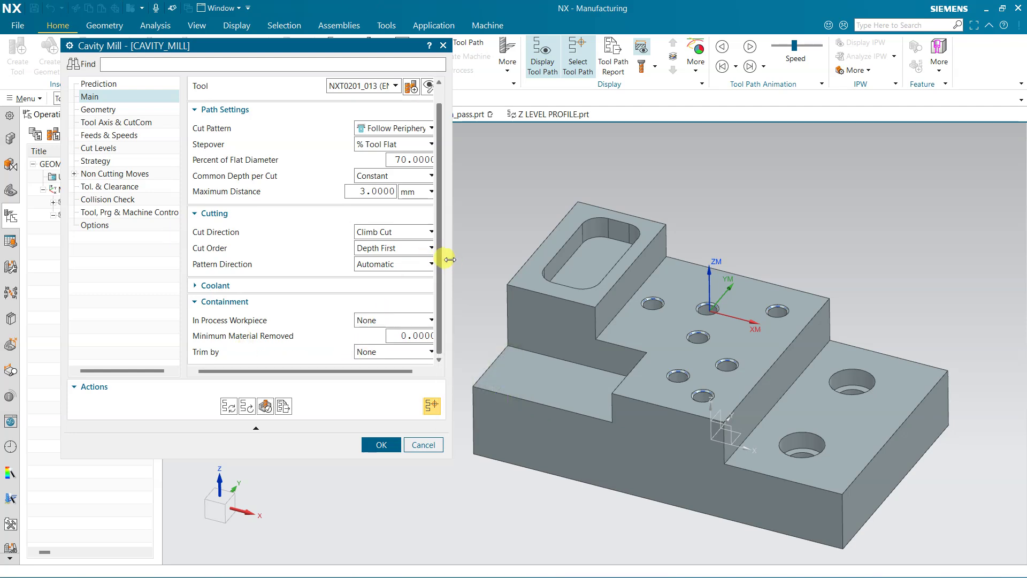
left_click_drag(450, 259, 485, 258)
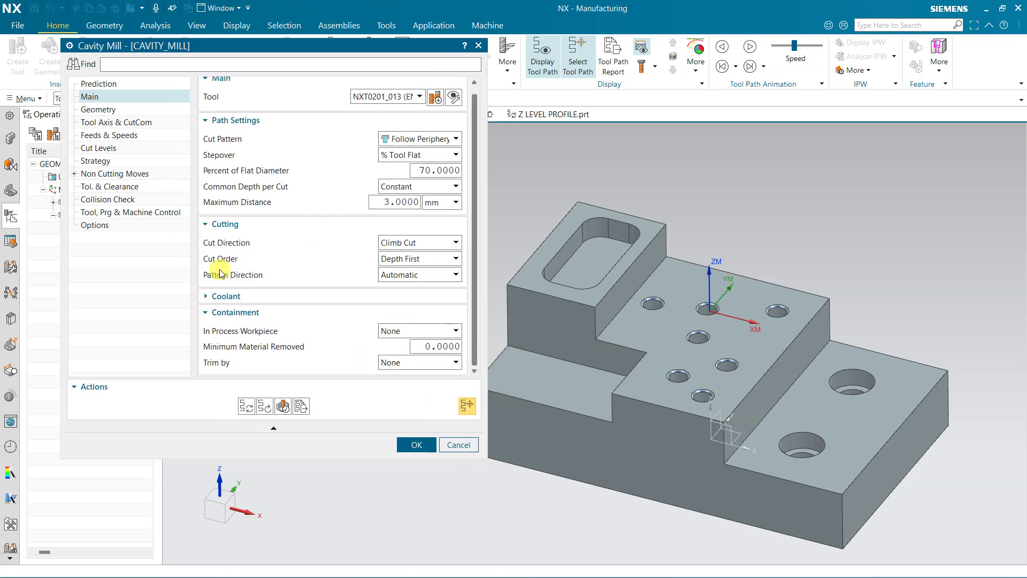
left_click(98, 110)
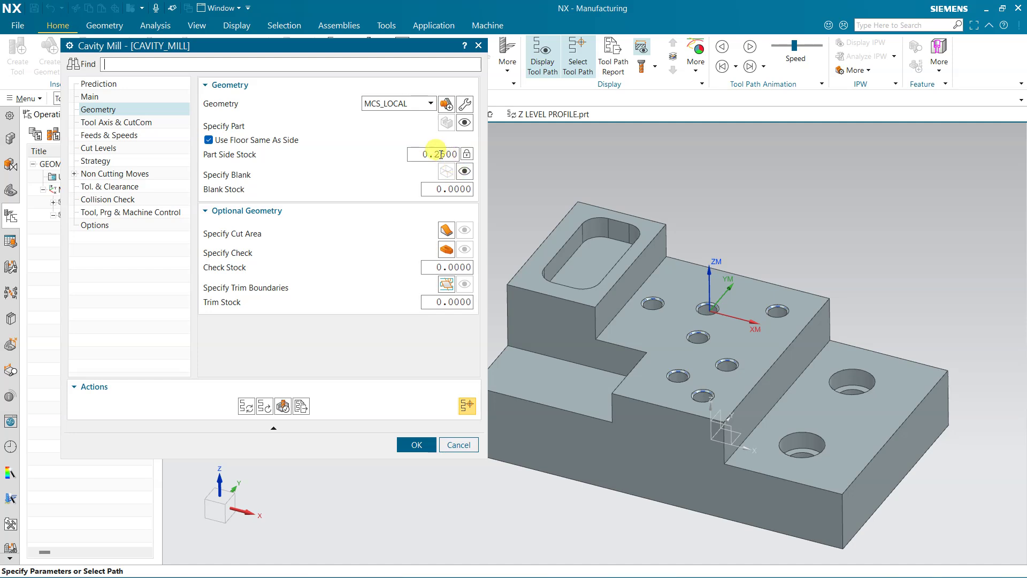
Show the blank outline and set Blank Stock to 2 mm.
middle_click(540, 264)
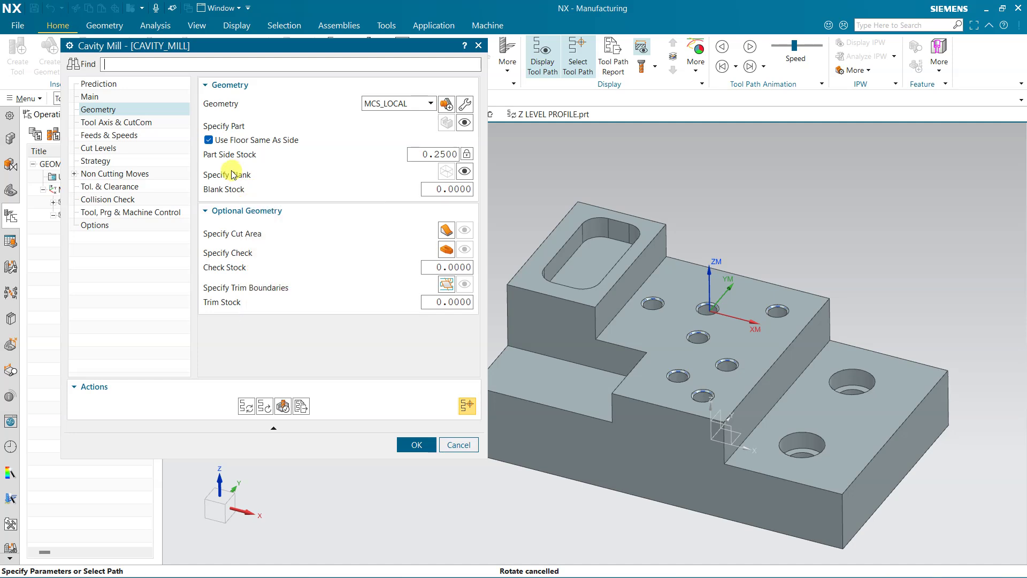
left_click(465, 170)
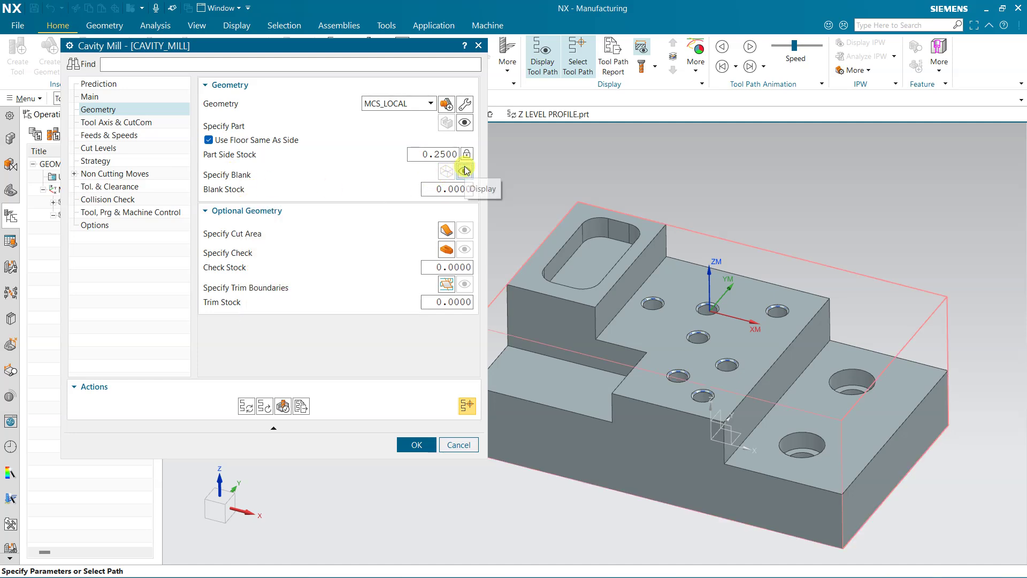
double_click(437, 188)
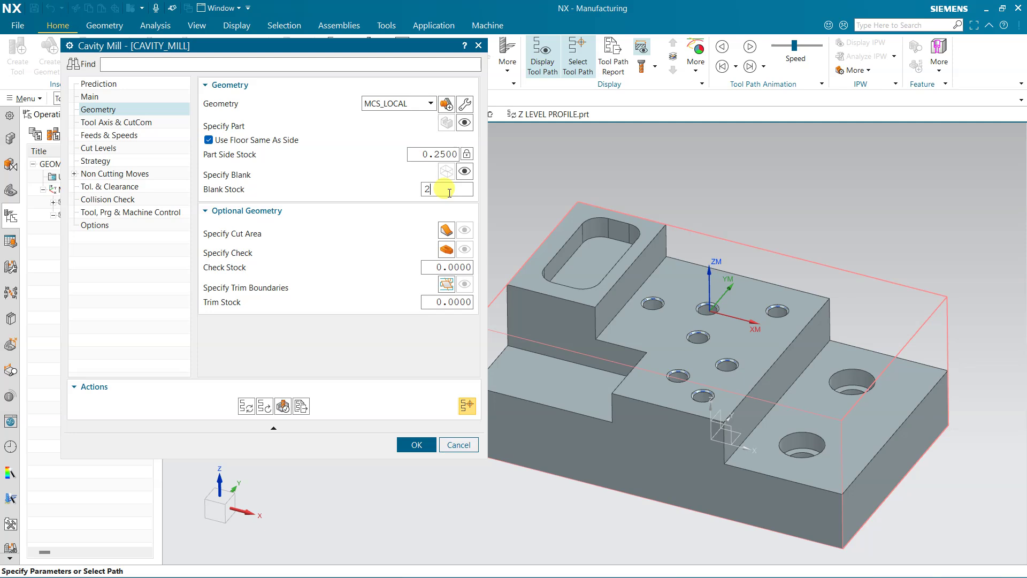
left_click(464, 171)
Generate and inspect the 2 mm blank-stock toolpath, then regenerate it with zero blank stock.
left_click(247, 406)
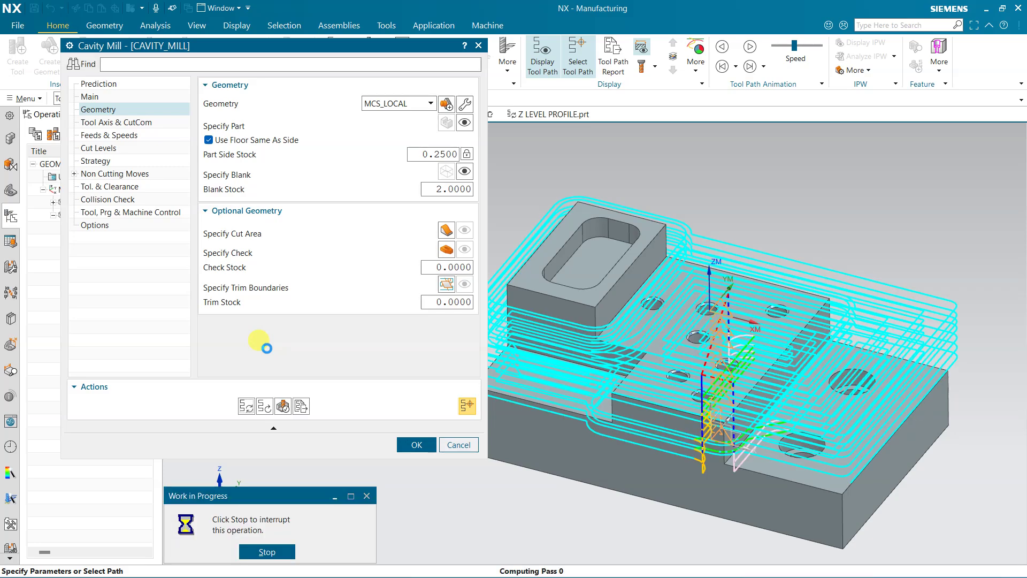
left_click(512, 322)
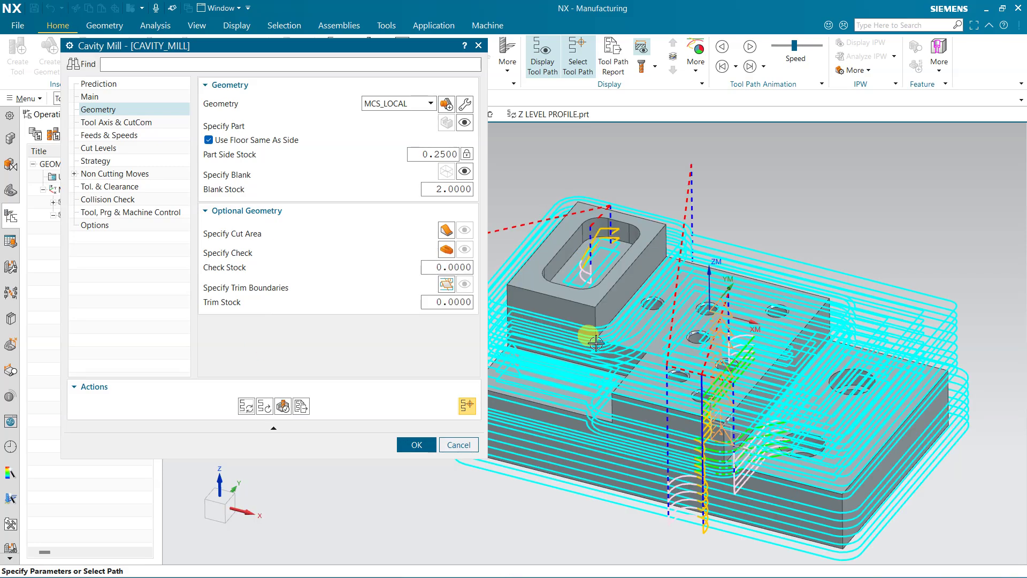
mouse_move(809, 314)
middle_mouse_down()
mouse_move(817, 360)
mouse_move(782, 275)
middle_mouse_up()
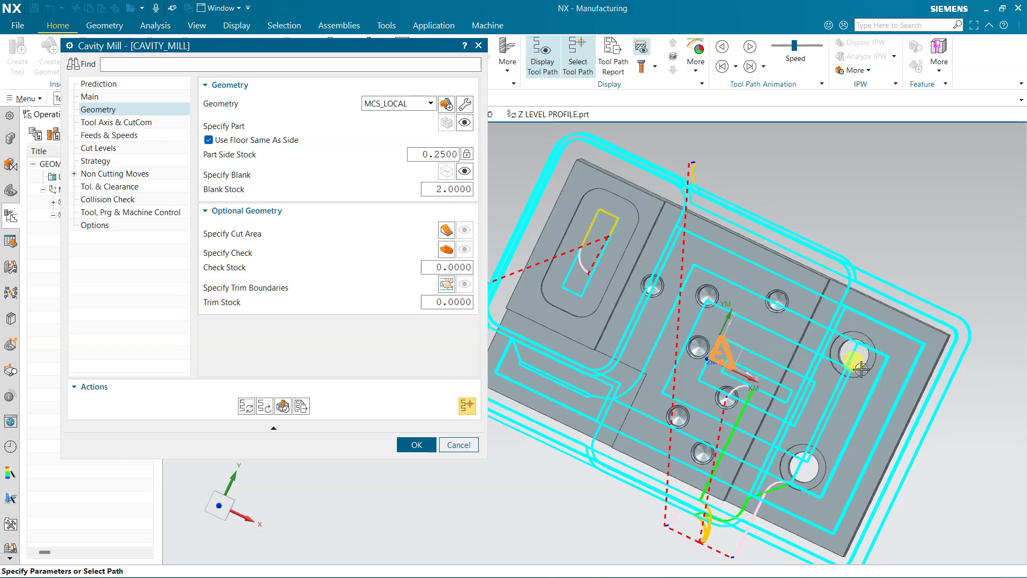
mouse_move(856, 364)
middle_mouse_down()
mouse_move(866, 282)
mouse_move(865, 310)
middle_mouse_up()
type("0")
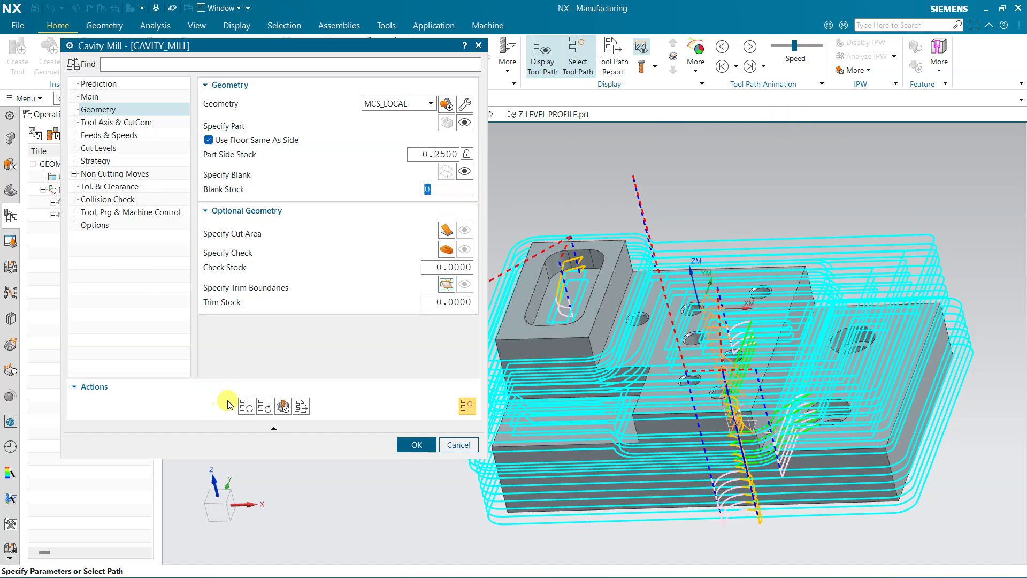
left_click(244, 407)
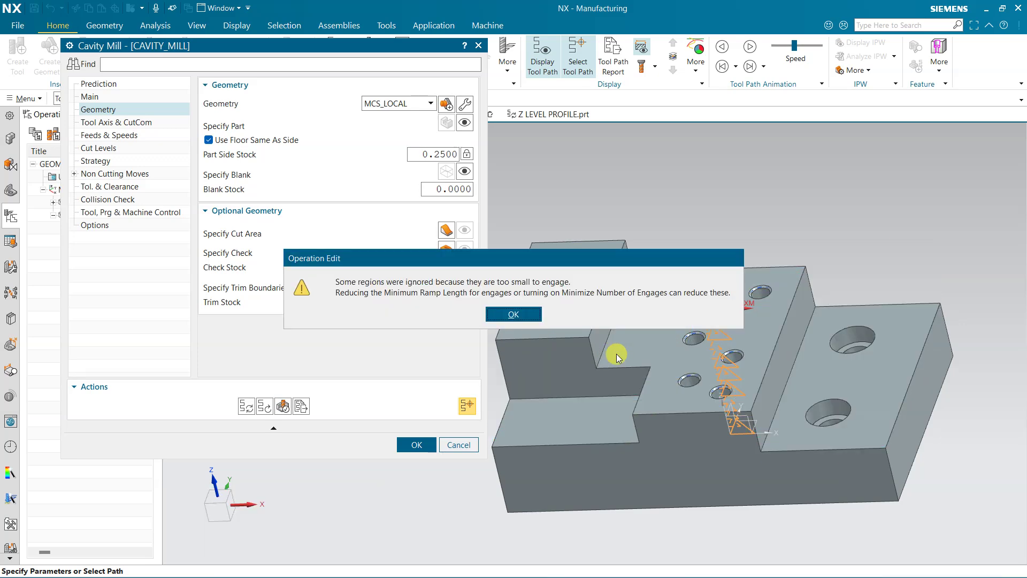
key("Return")
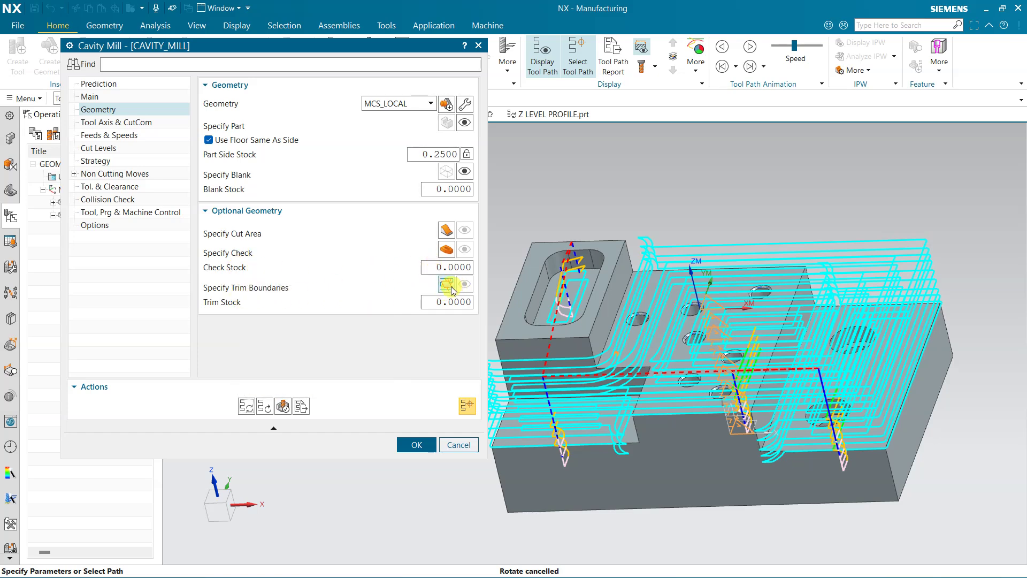
Define a trim boundary from the pocket floor, with its plane specified on the raised block's top.
left_click(451, 286)
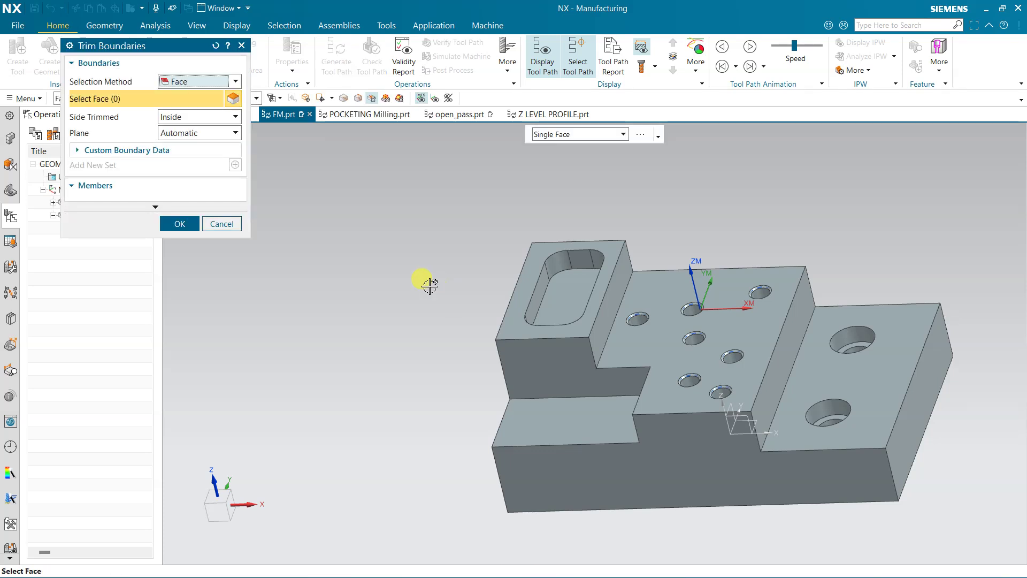
left_click(544, 290)
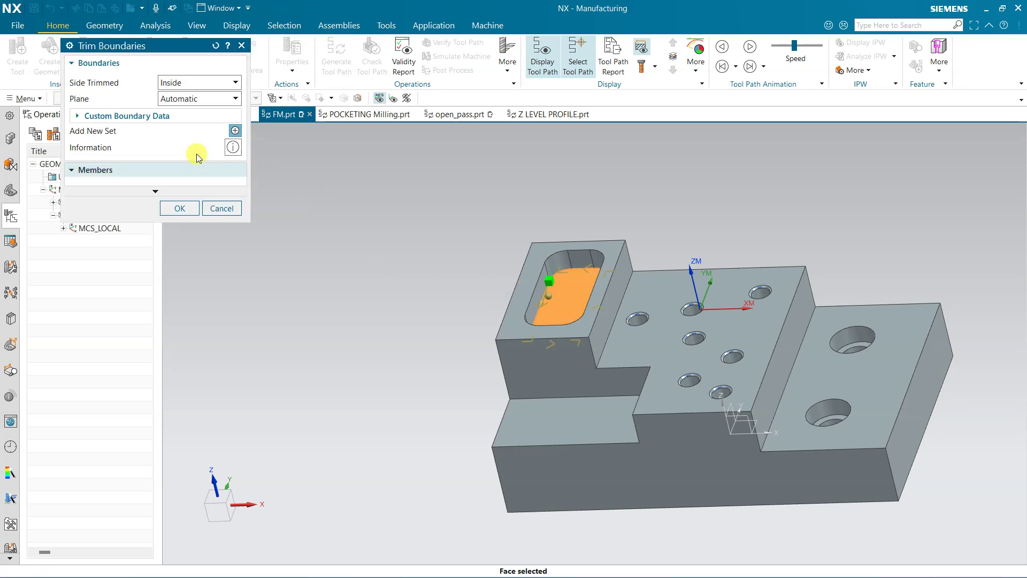
left_click(166, 99)
left_click(166, 120)
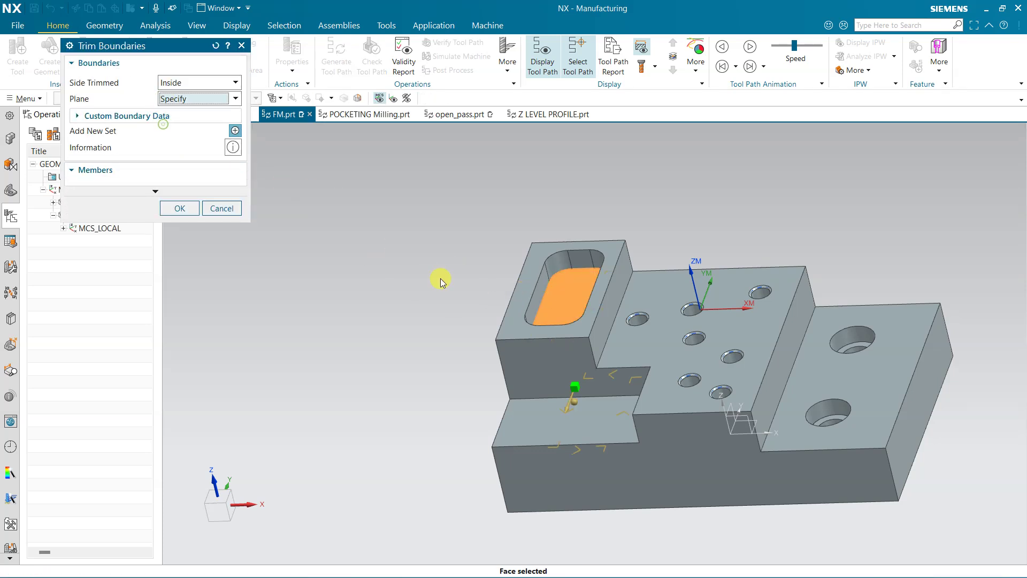
left_click(518, 315)
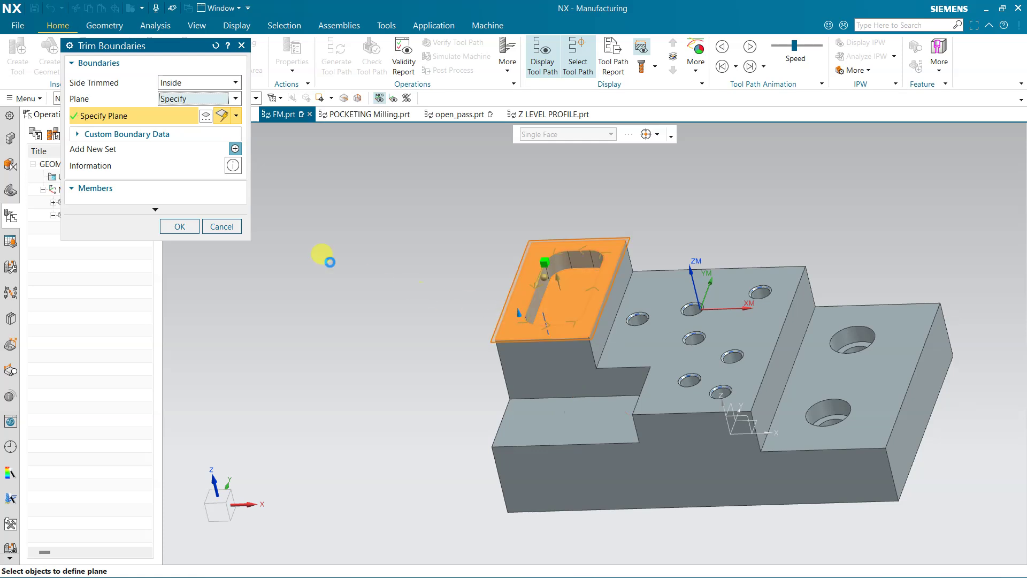
left_click(177, 227)
Regenerate the trimmed toolpath and display the trim boundary outlining the boss pocket.
middle_click(187, 262)
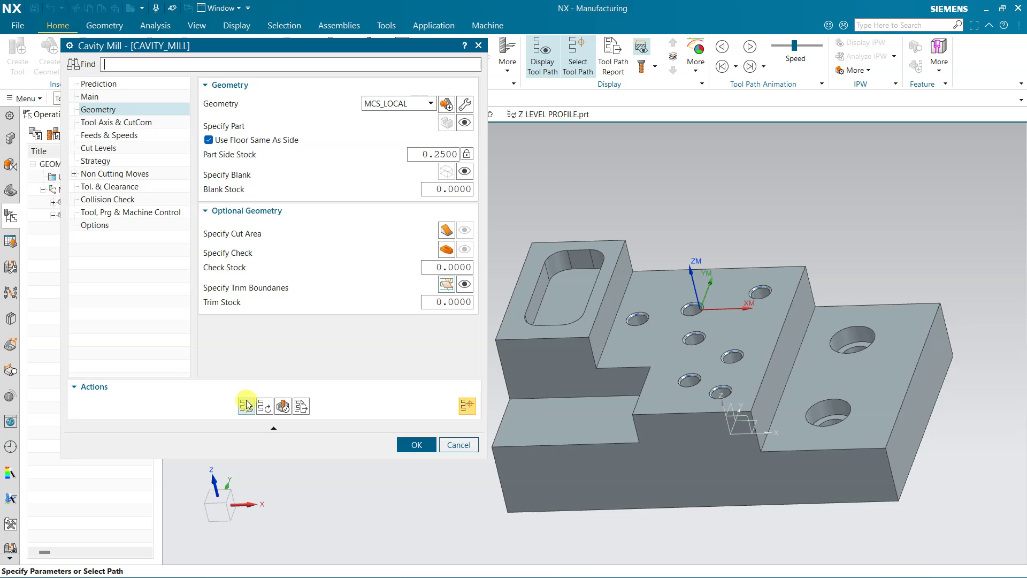
left_click(245, 401)
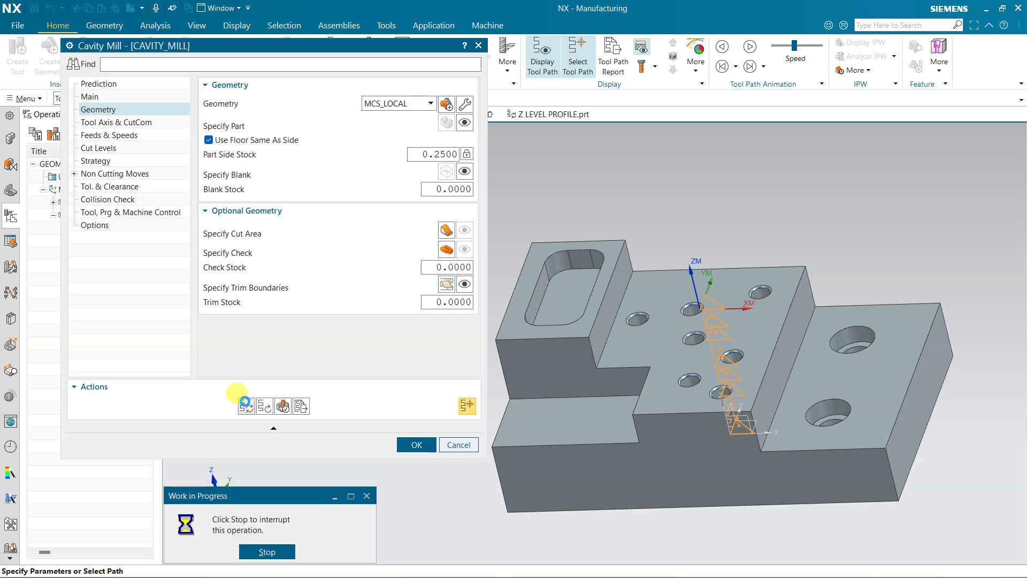
left_click(508, 318)
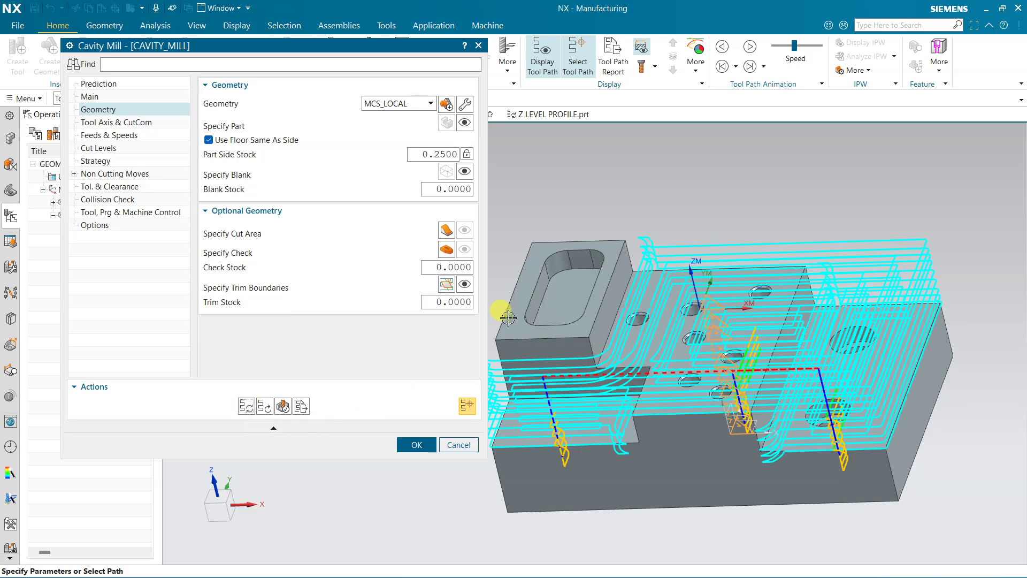
middle_click_drag(578, 282, 575, 292)
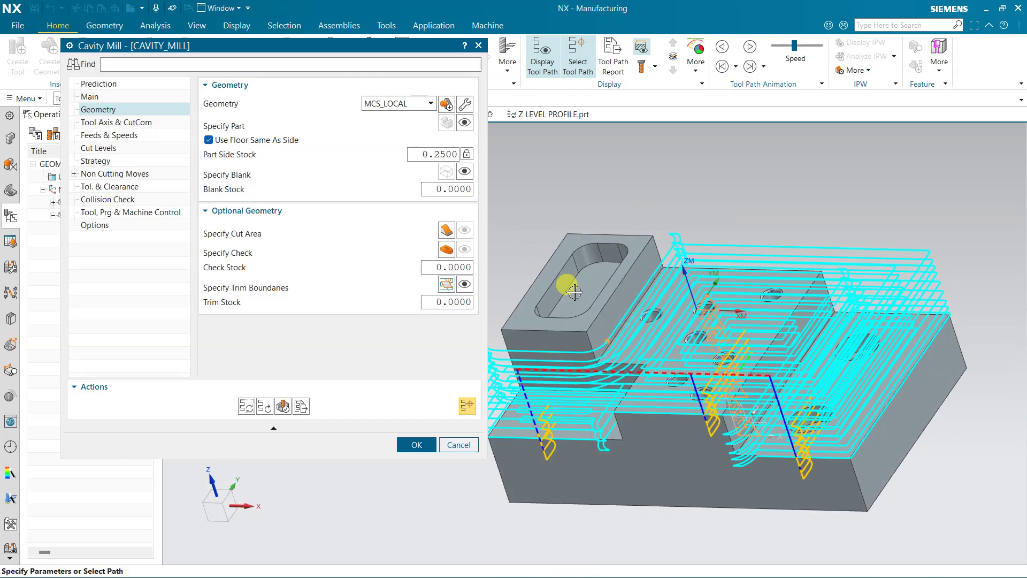
left_click(463, 284)
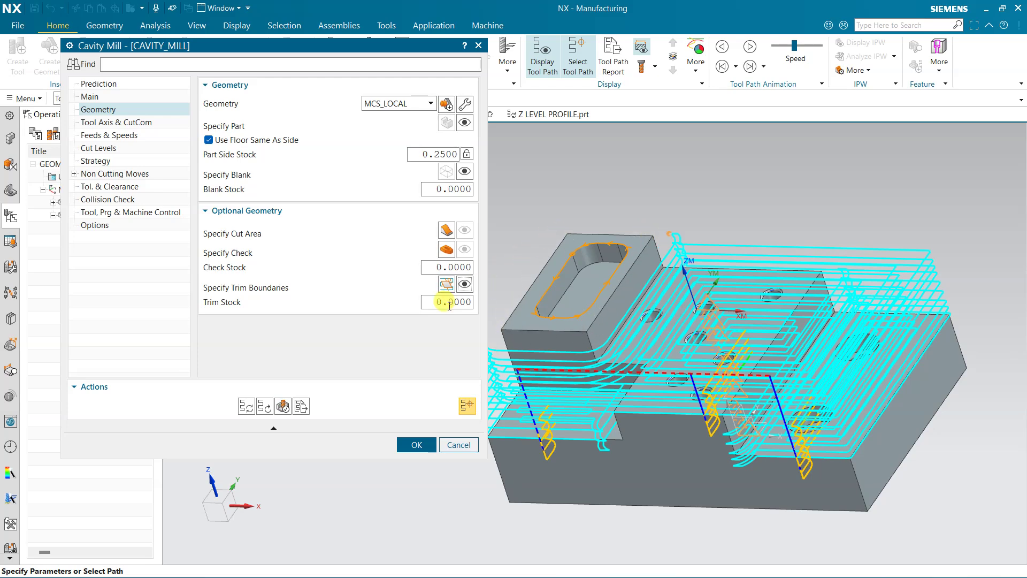
Start a new trim boundary set using the Face selection method and confirm it.
left_click(452, 287)
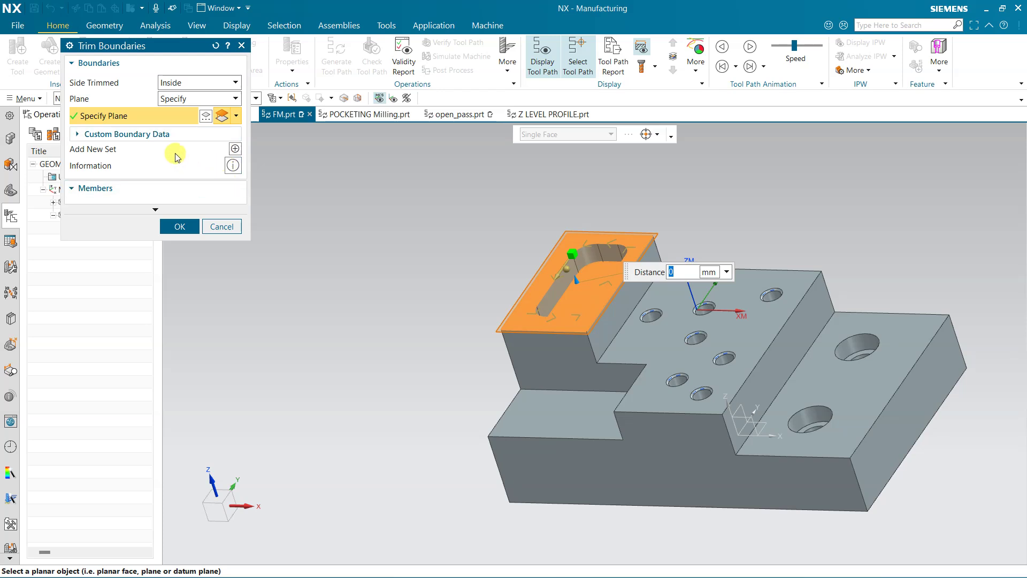
left_click(150, 188)
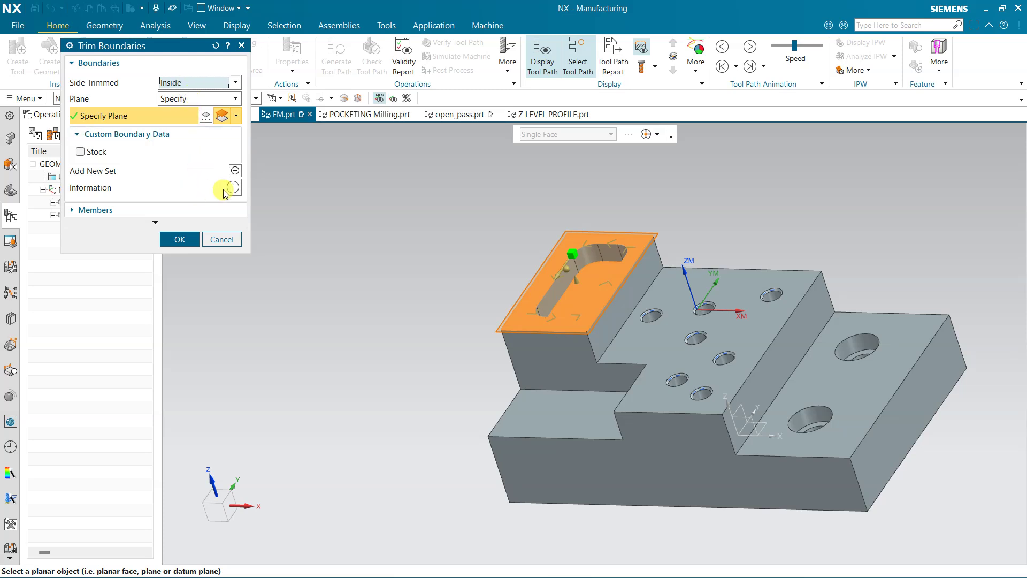
left_click(234, 171)
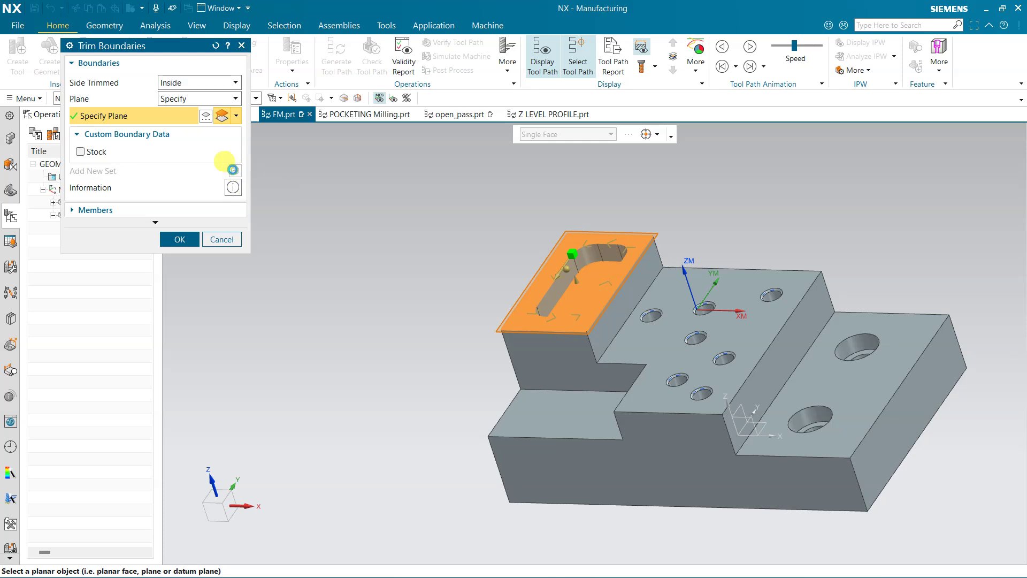
left_click(198, 81)
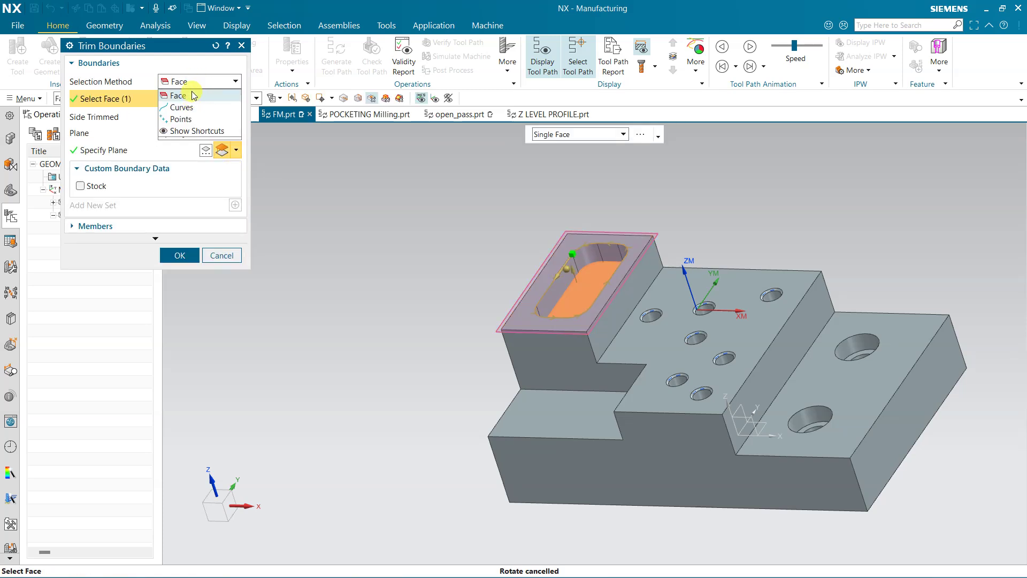
left_click(194, 95)
left_click(221, 256)
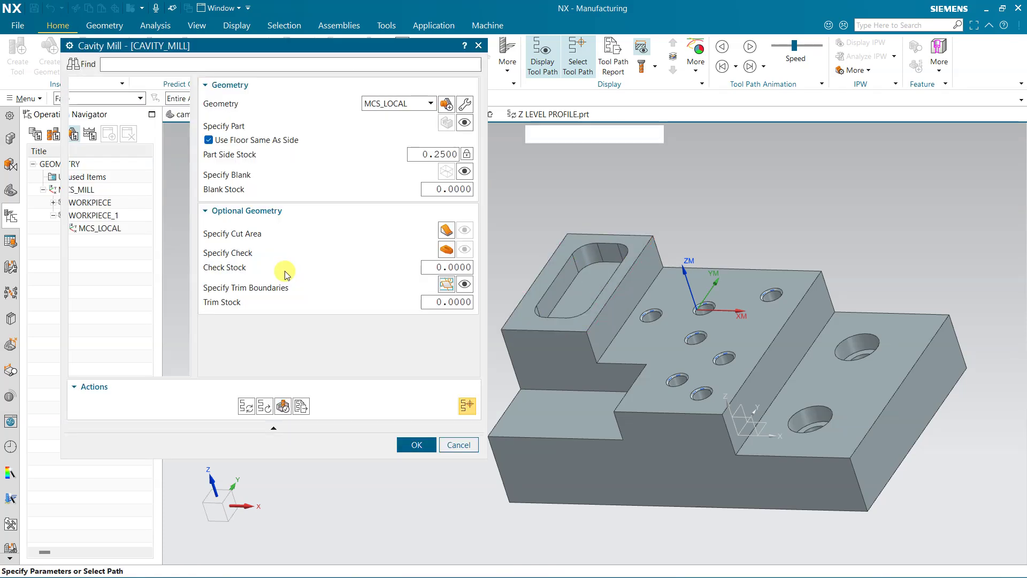
Reopen the trim boundary and review its single closed Face set trimmed Inside.
left_click(447, 282)
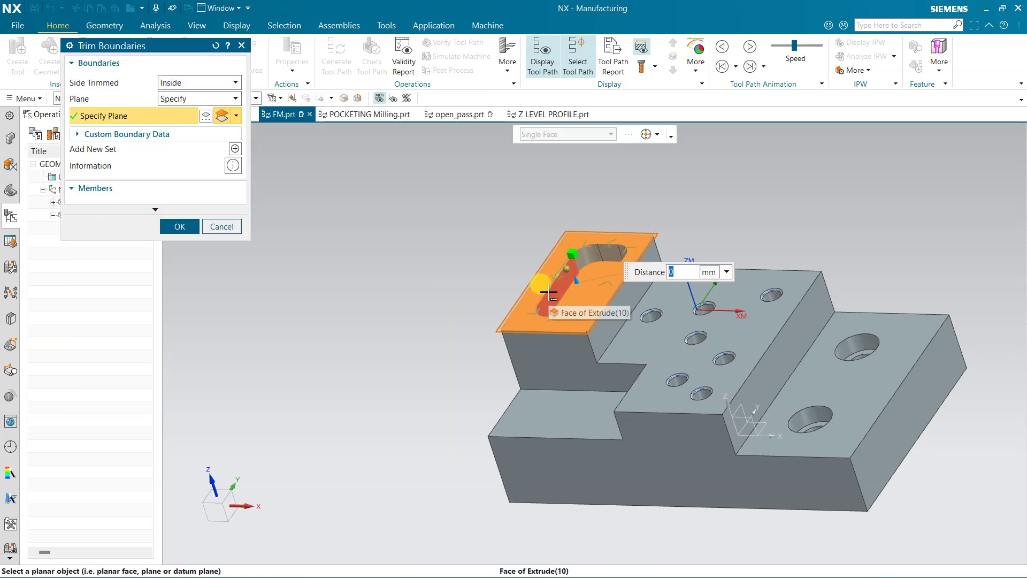
left_click(537, 299)
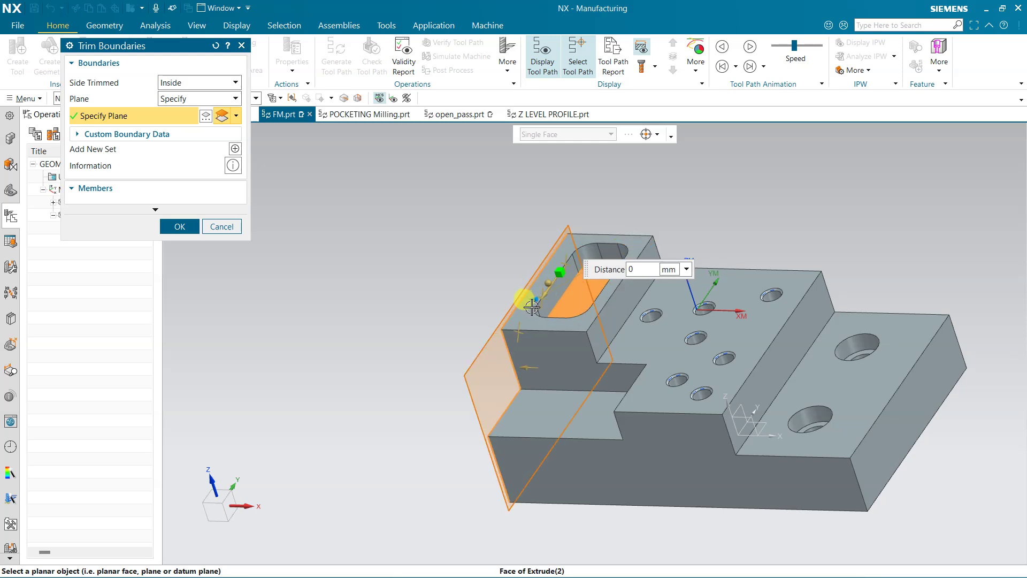
left_click(562, 319)
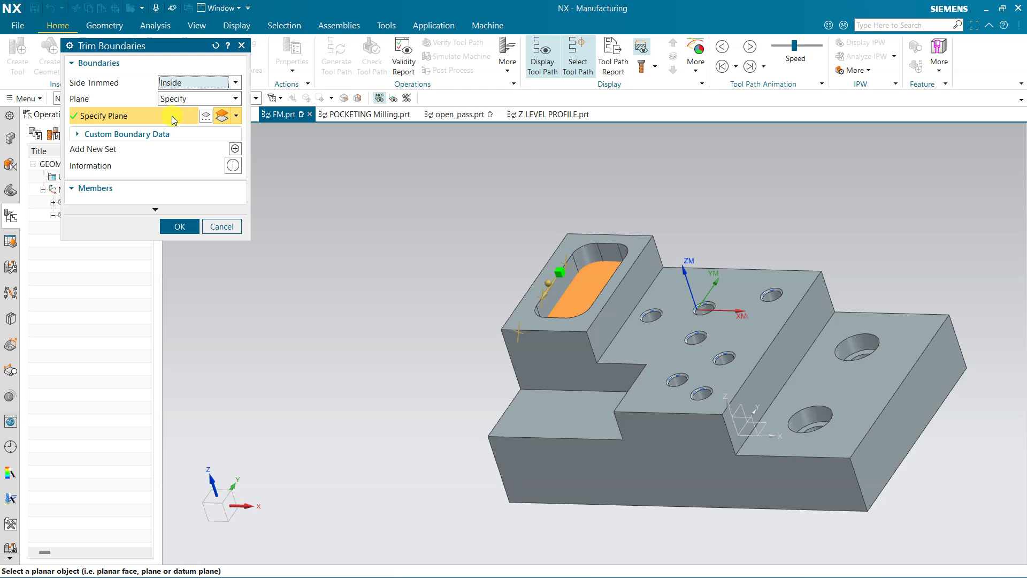
left_click(151, 136)
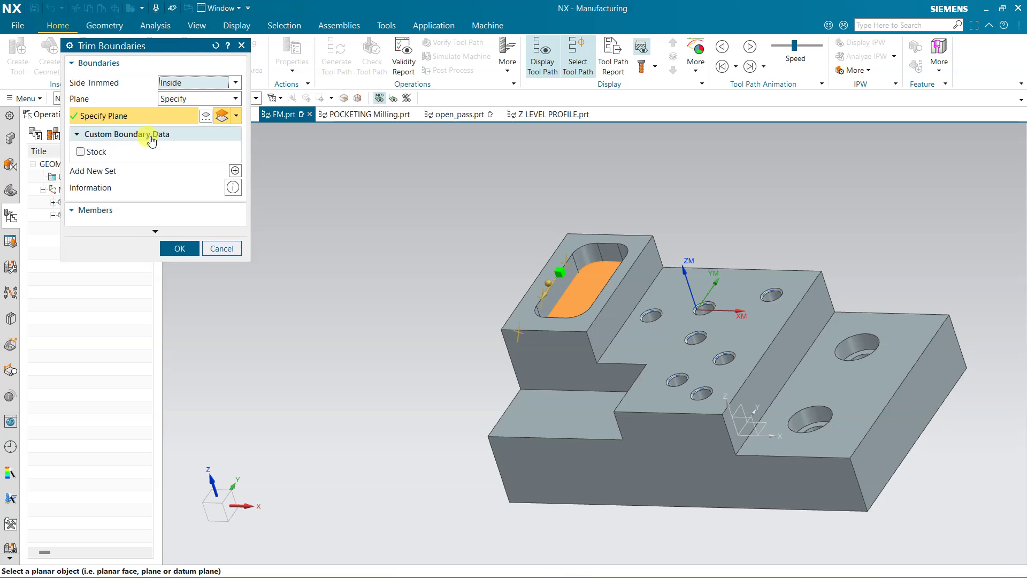
left_click(150, 135)
left_click(118, 189)
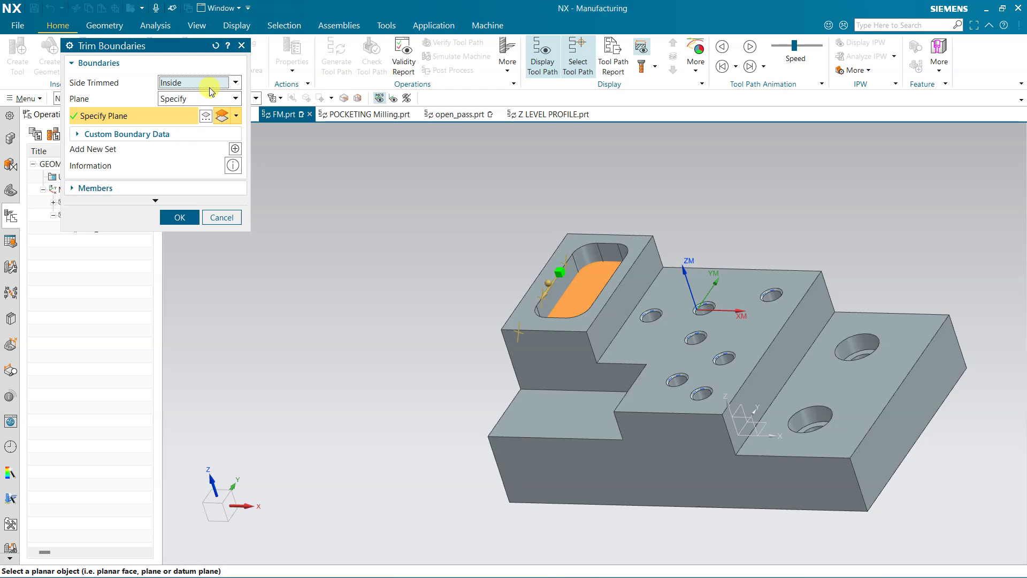
left_click(216, 47)
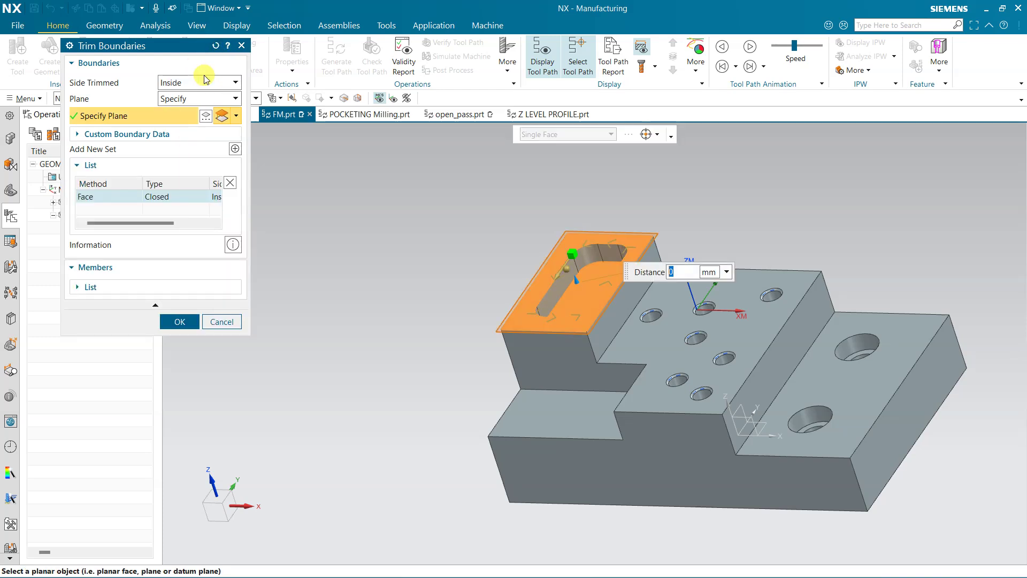
left_click(230, 184)
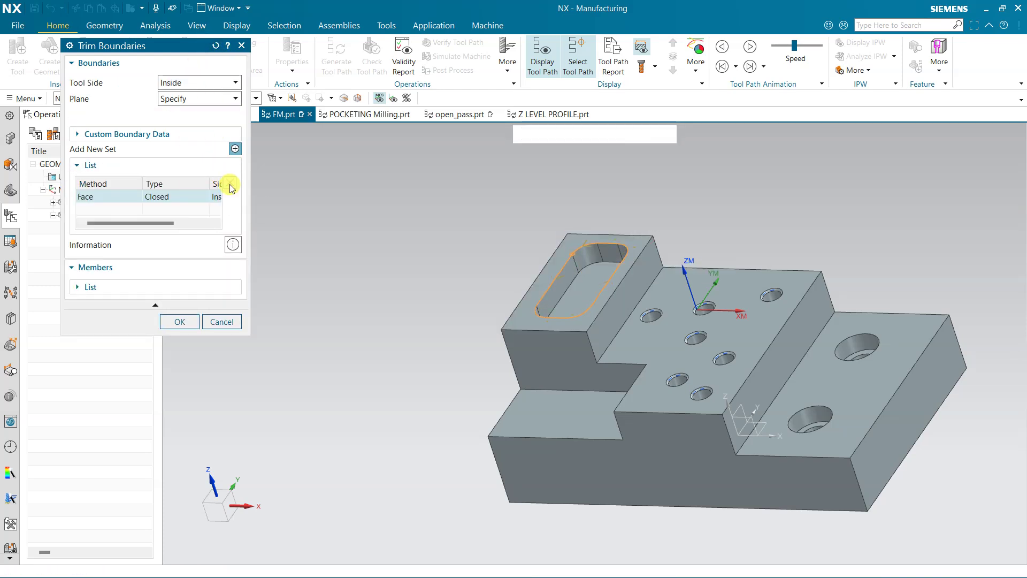
Accept the trim boundary, open Cut Levels, and review the 6 mm and 10 mm ranges.
left_click(176, 336)
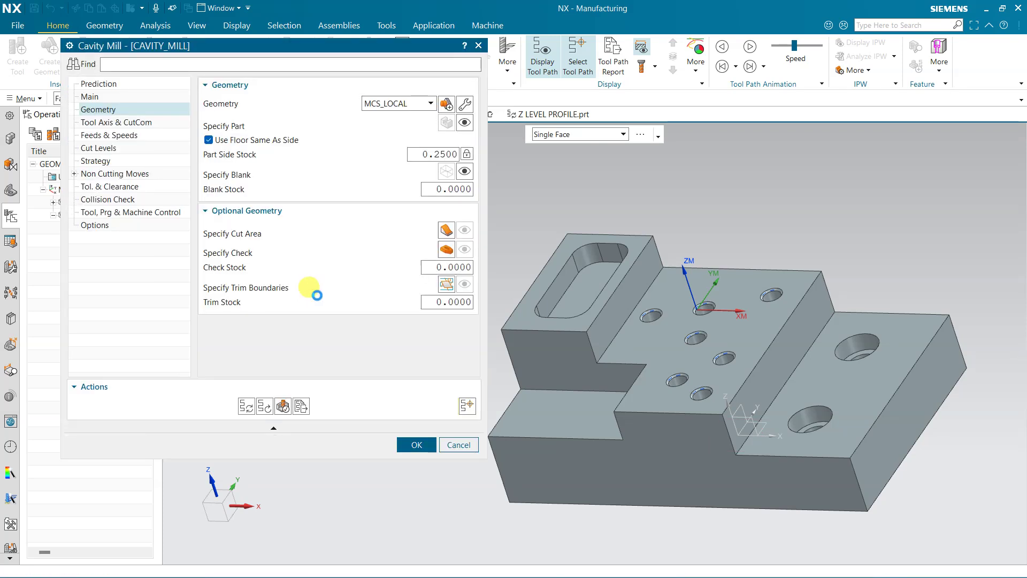
middle_click(310, 291)
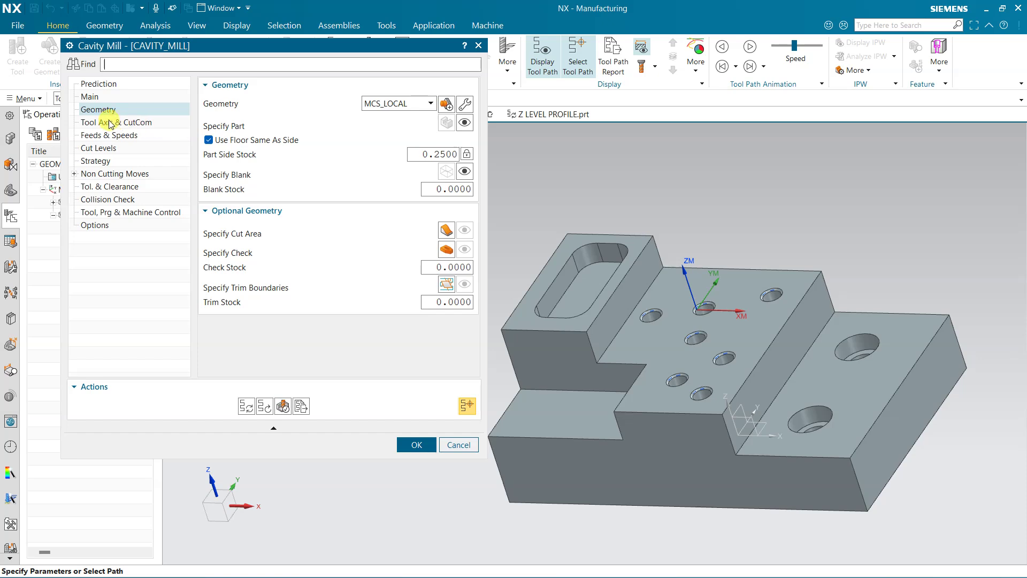
left_click(98, 148)
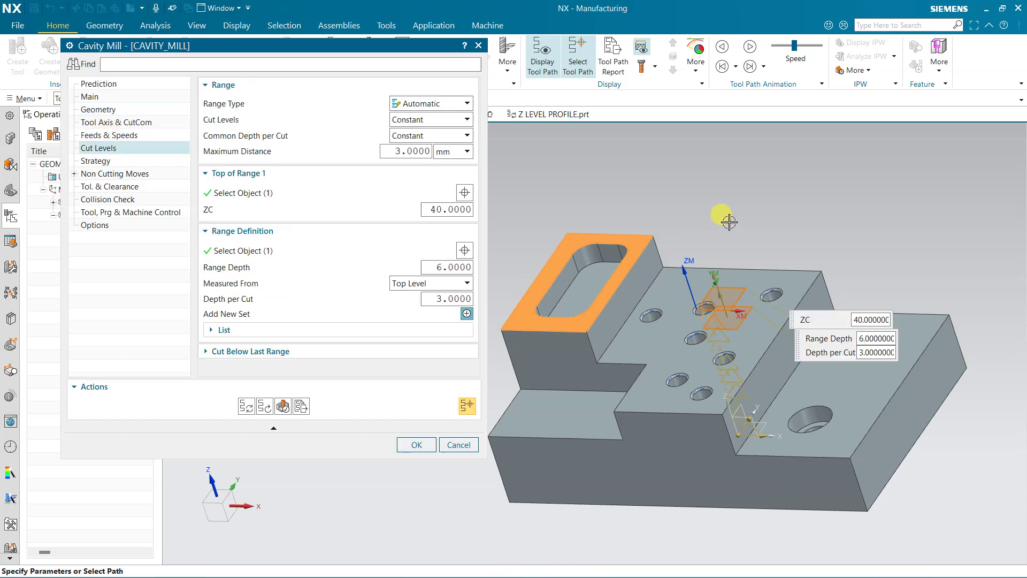
mouse_move(729, 222)
middle_mouse_down()
mouse_move(740, 189)
mouse_move(736, 163)
mouse_move(720, 209)
middle_mouse_up()
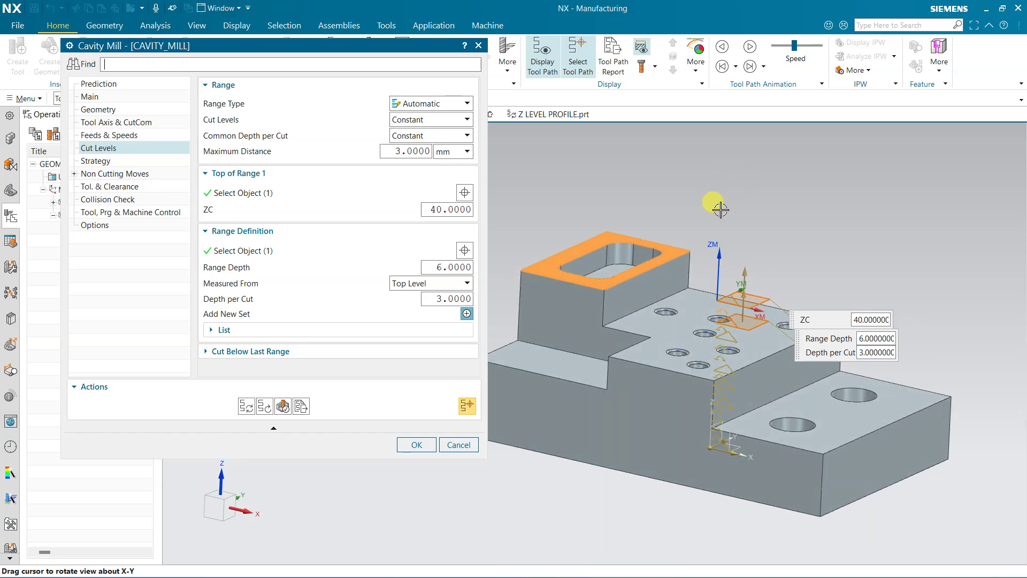
left_click(294, 330)
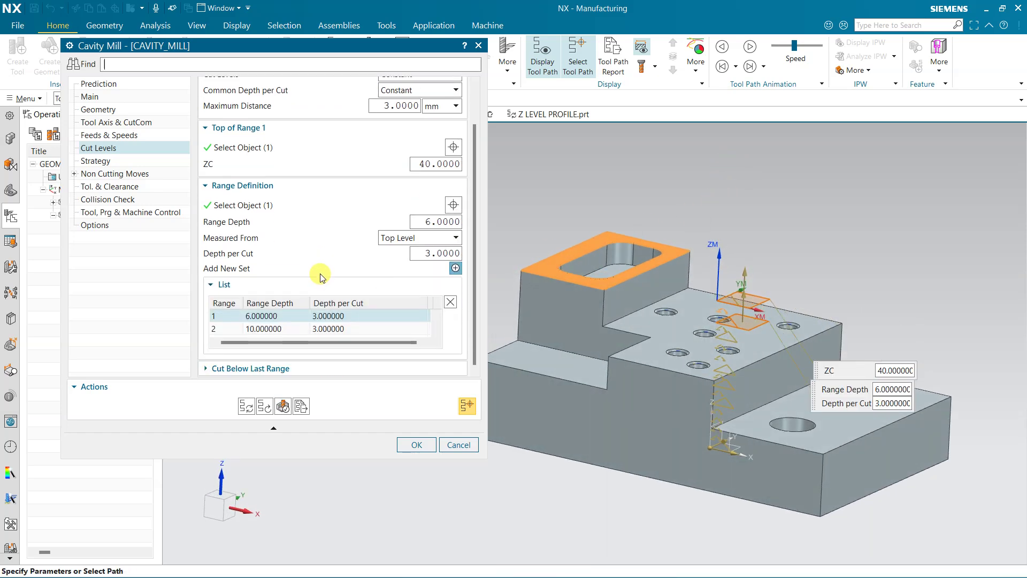
left_click(268, 331)
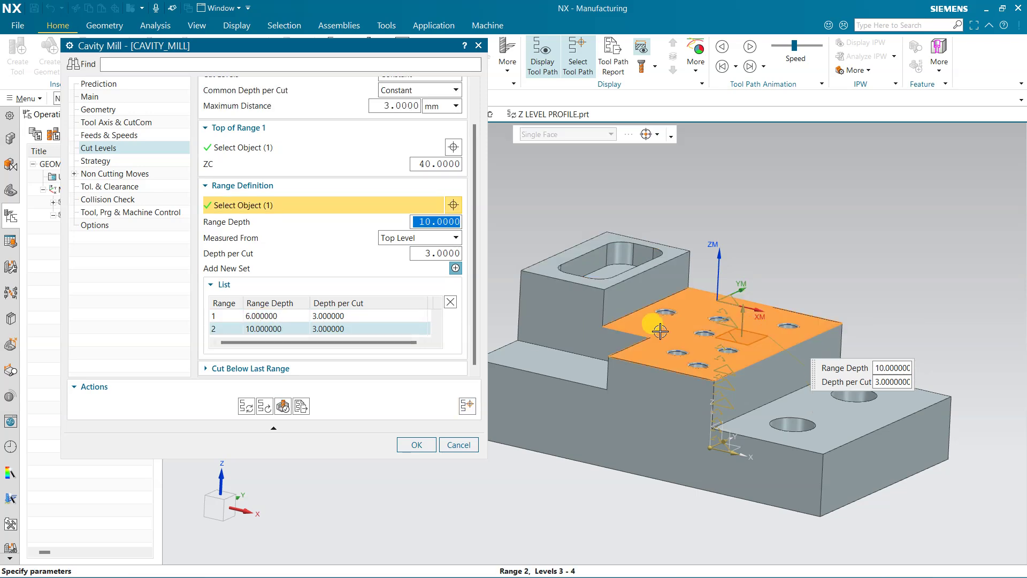
left_click(294, 320)
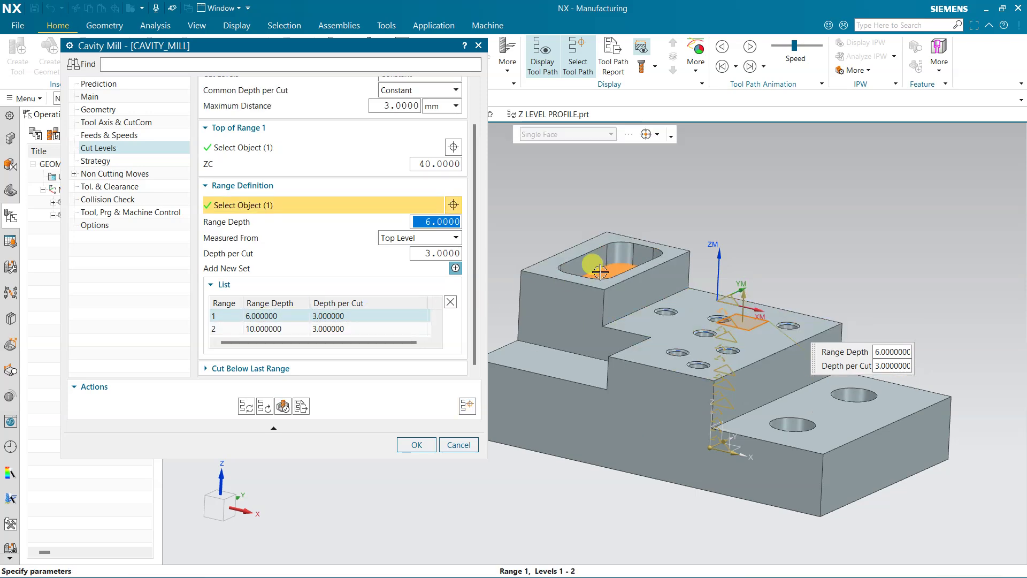
middle_click_drag(695, 210, 728, 223)
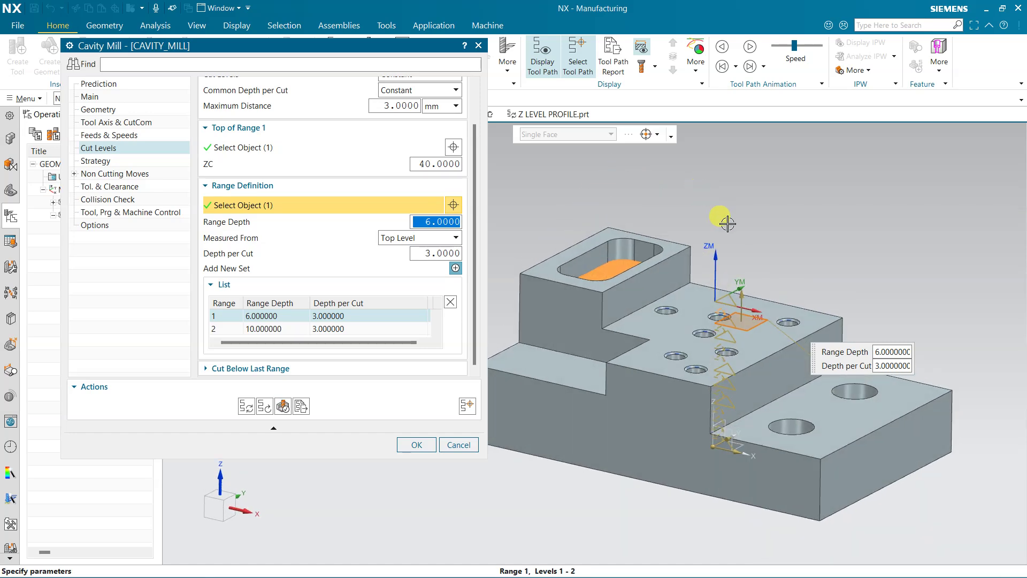
Step through the cut ranges at 10, 19, 23 and 28 mm depth.
left_click(283, 329)
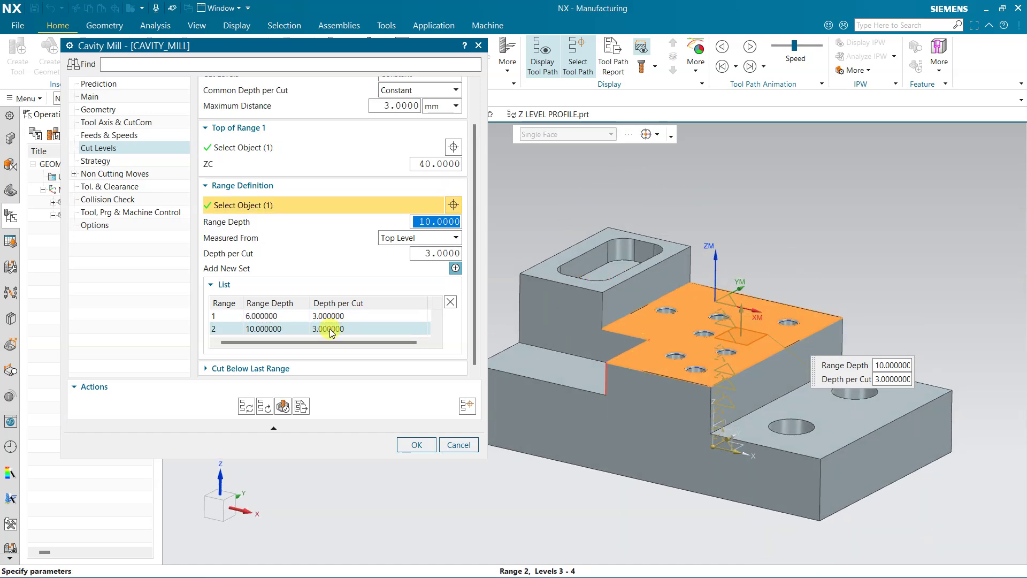
left_click(437, 332)
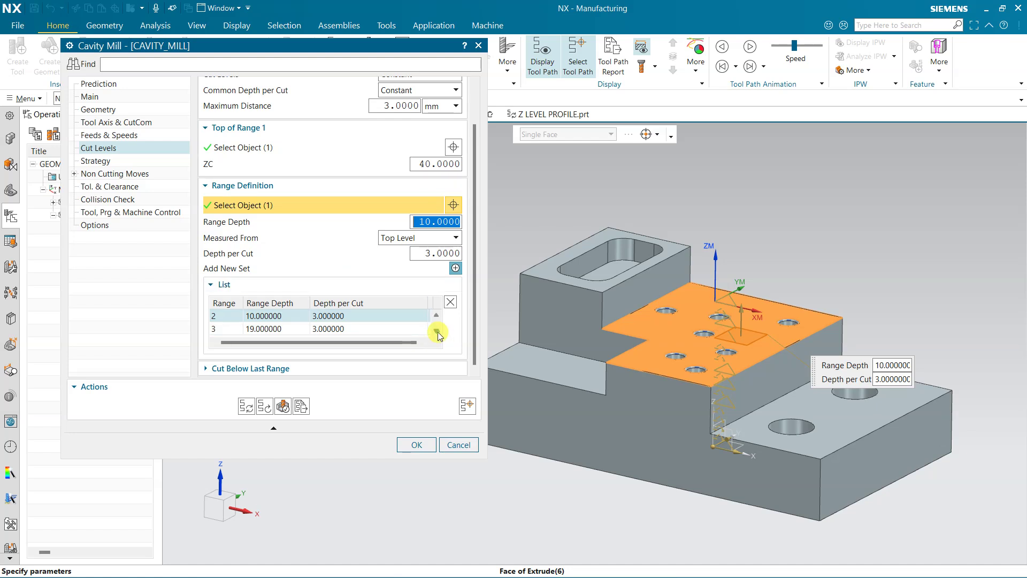
left_click(296, 328)
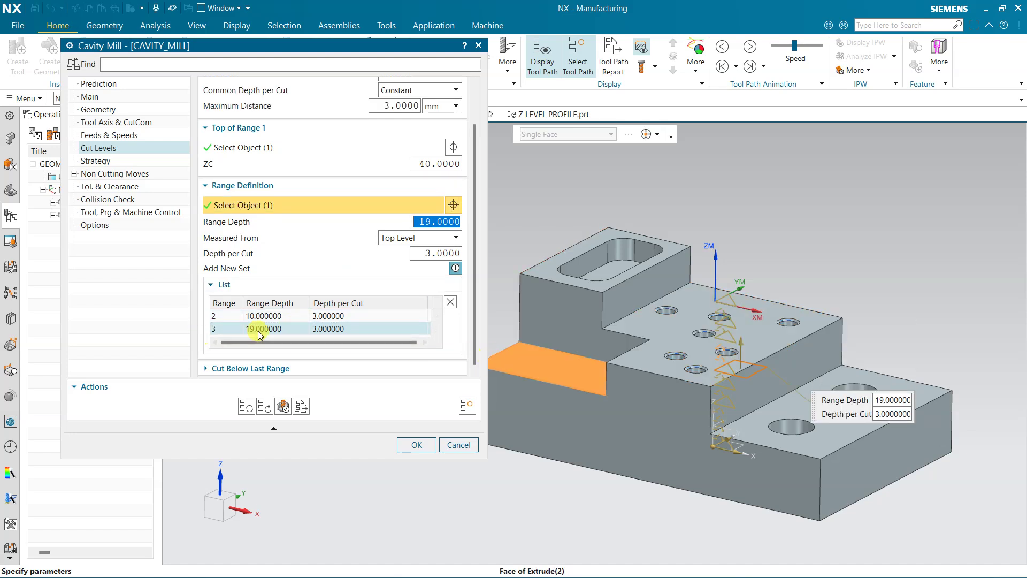
left_click(437, 332)
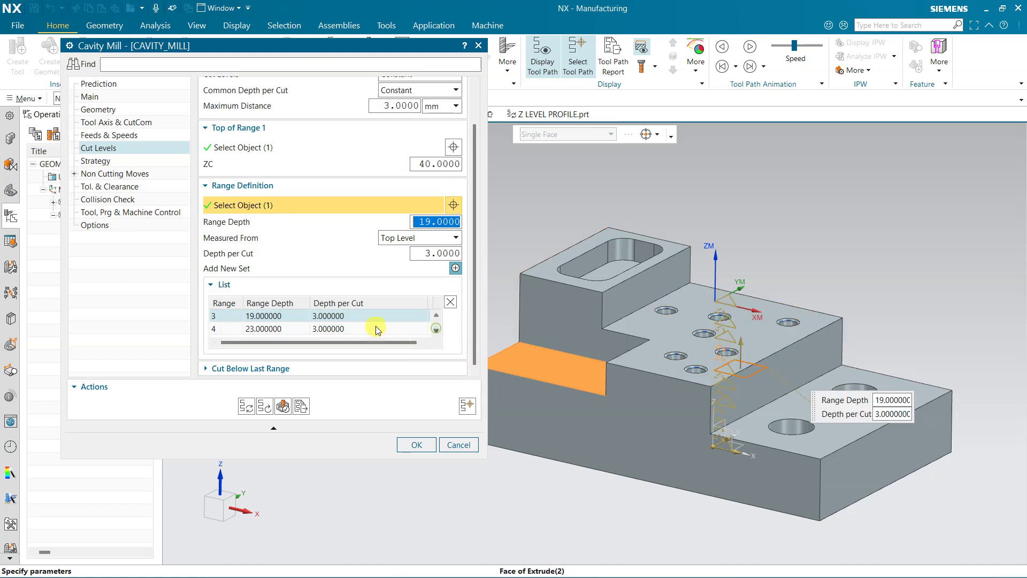
left_click(278, 328)
left_click(436, 331)
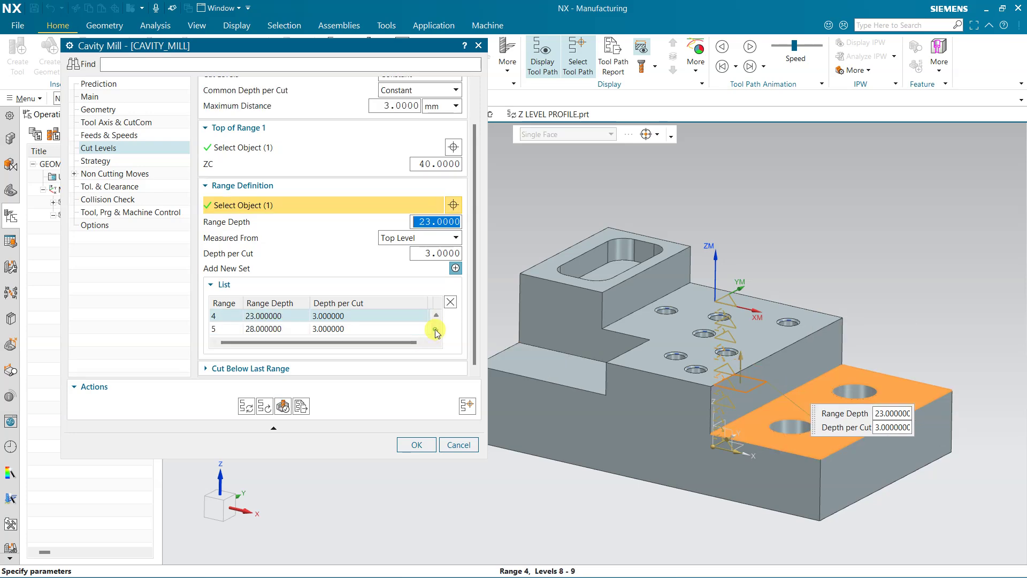
left_click(239, 331)
mouse_move(523, 420)
middle_mouse_down()
mouse_move(544, 360)
mouse_move(466, 470)
mouse_move(459, 508)
mouse_move(484, 494)
mouse_move(481, 475)
middle_mouse_up()
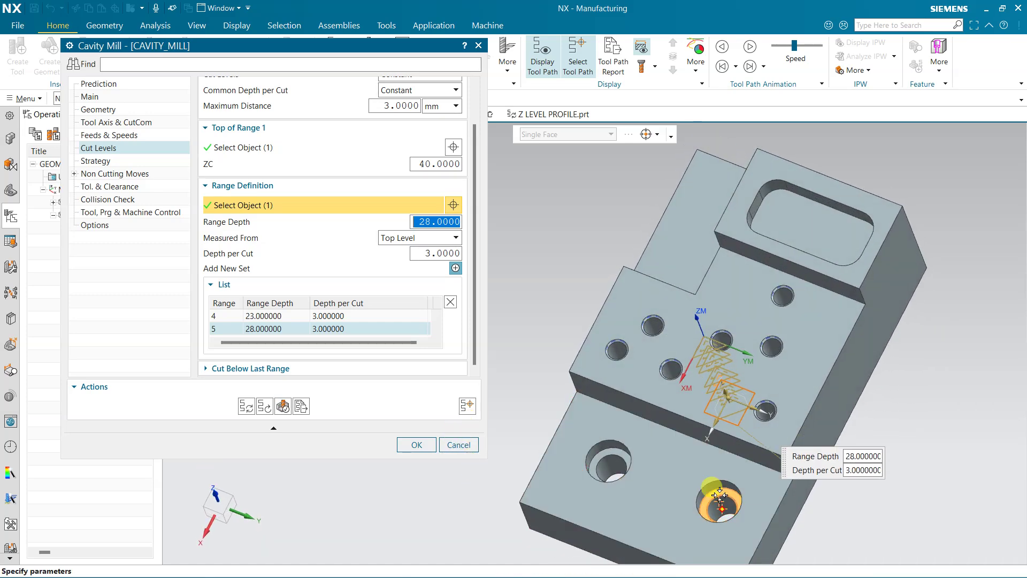
scroll(436, 330, "down", 1)
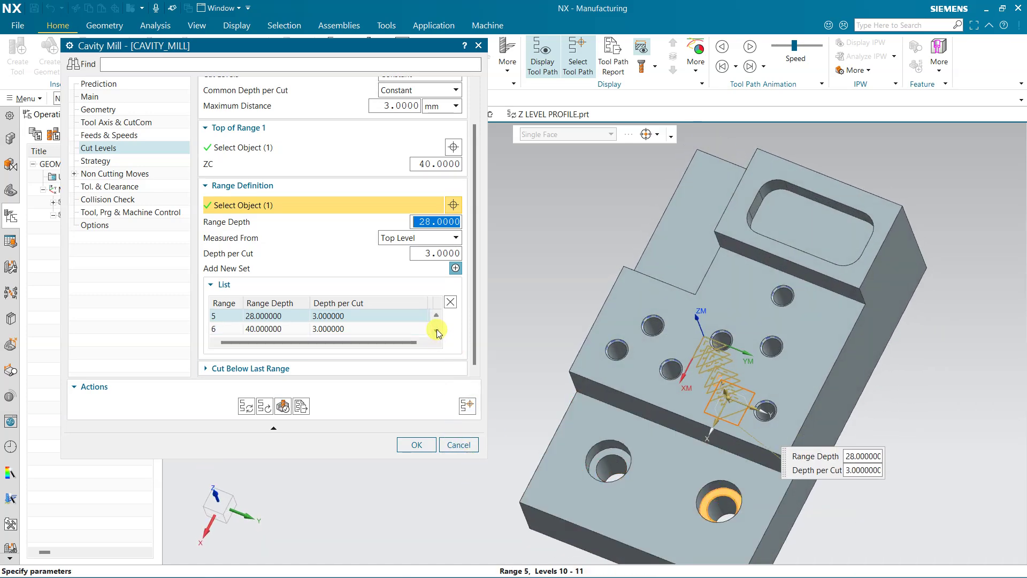
Remove the 40, 28 and 23 mm cut ranges, leaving 6, 10 and 19 mm.
left_click(323, 329)
mouse_move(593, 408)
middle_mouse_down()
mouse_move(554, 362)
mouse_move(505, 449)
mouse_move(459, 447)
mouse_move(470, 355)
mouse_move(498, 274)
middle_mouse_up()
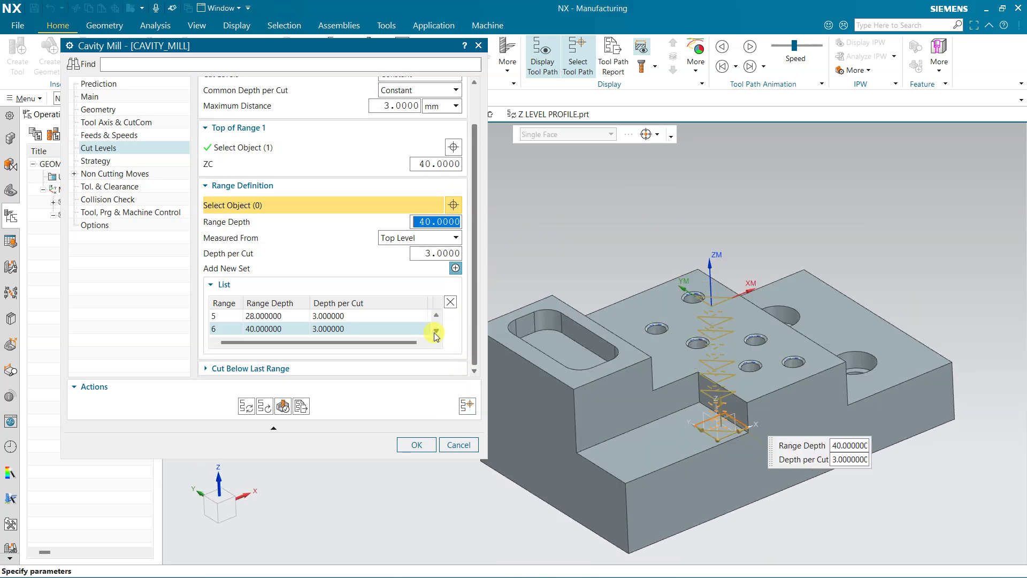
left_click(453, 302)
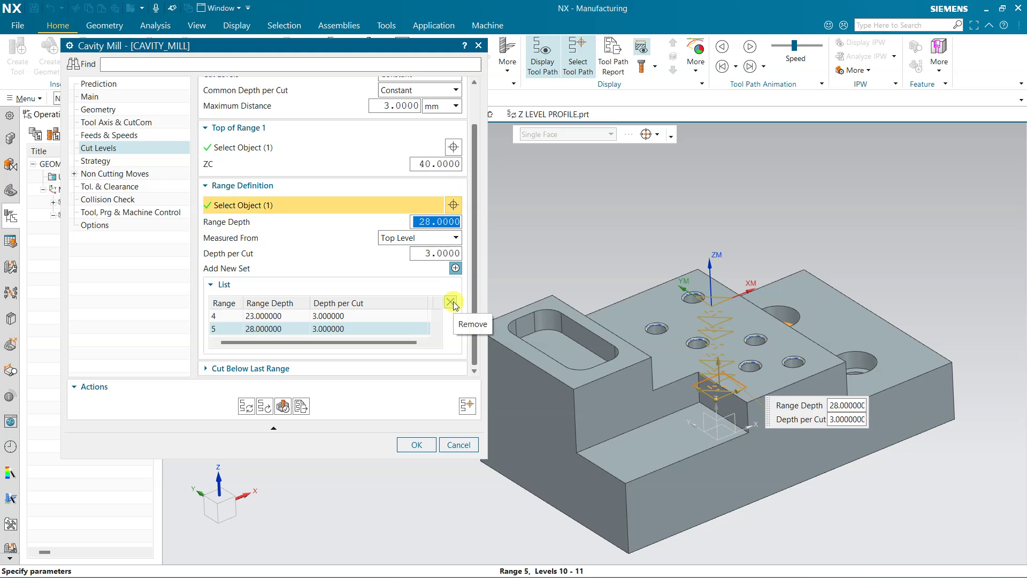
left_click(453, 302)
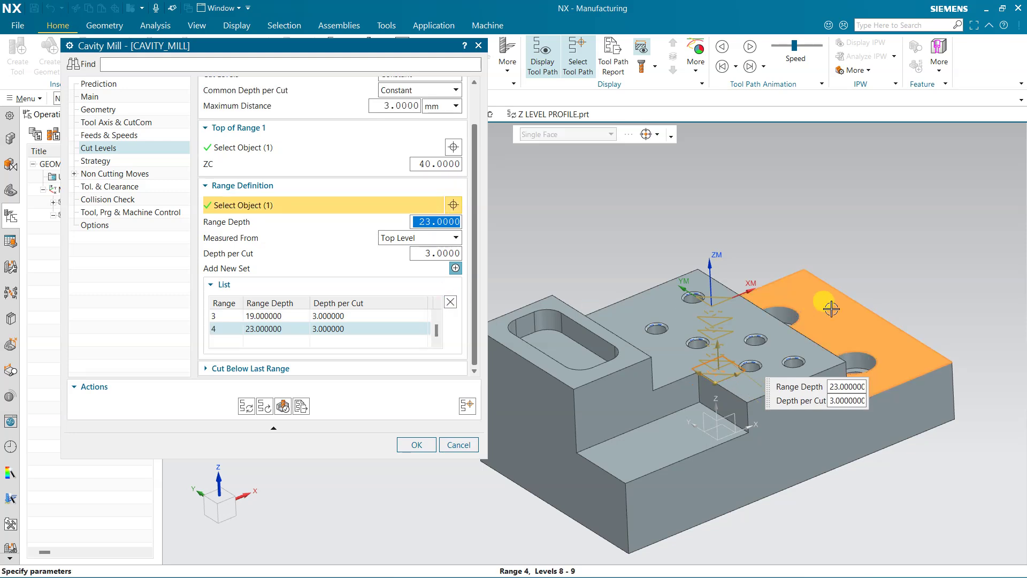
left_click(451, 303)
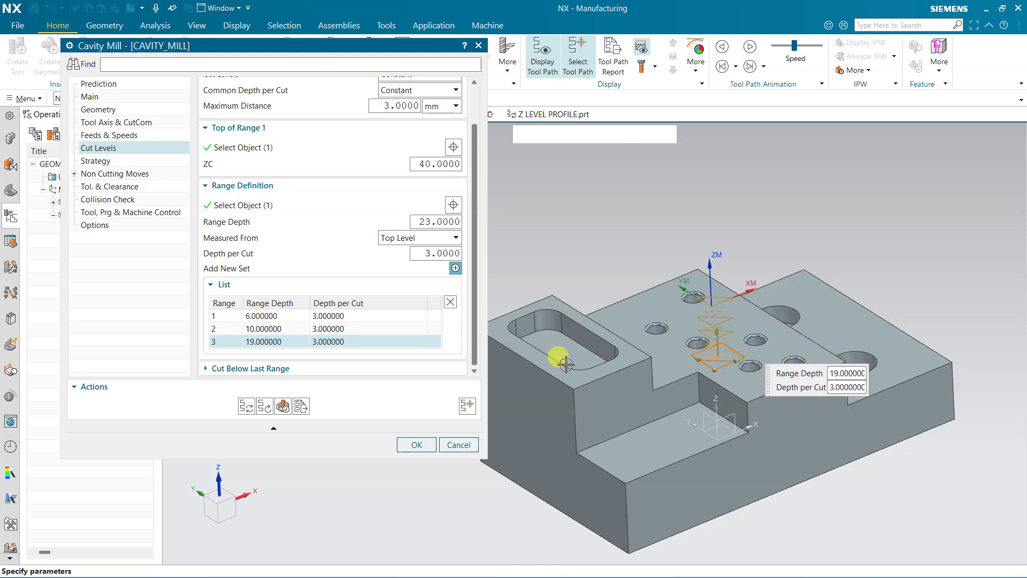
Generate the three-range toolpath and play its 3D Dynamic simulation through all 69 motions.
left_click(243, 407)
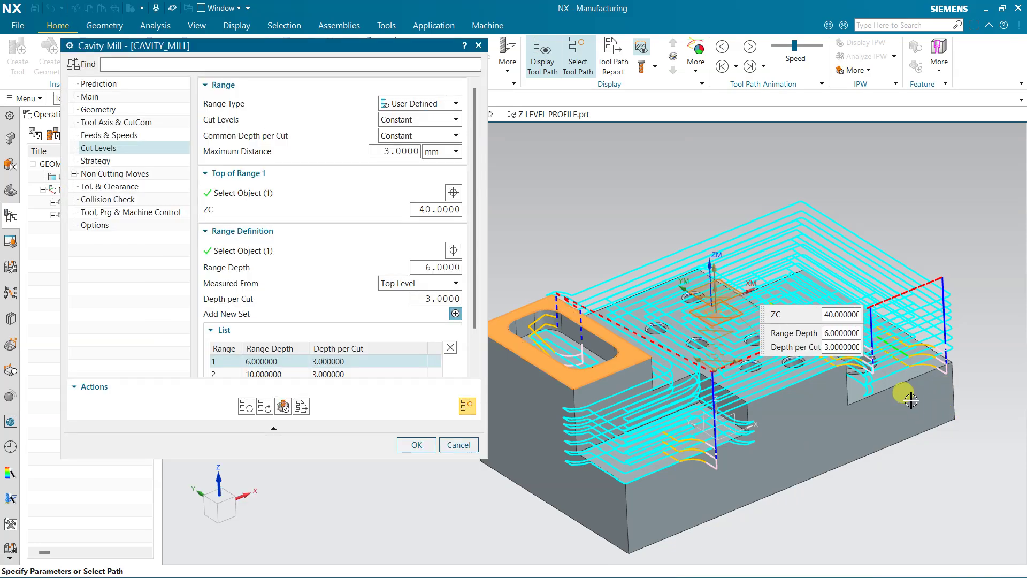
mouse_move(907, 396)
middle_mouse_down()
mouse_move(868, 390)
mouse_move(876, 377)
mouse_move(856, 381)
middle_mouse_up()
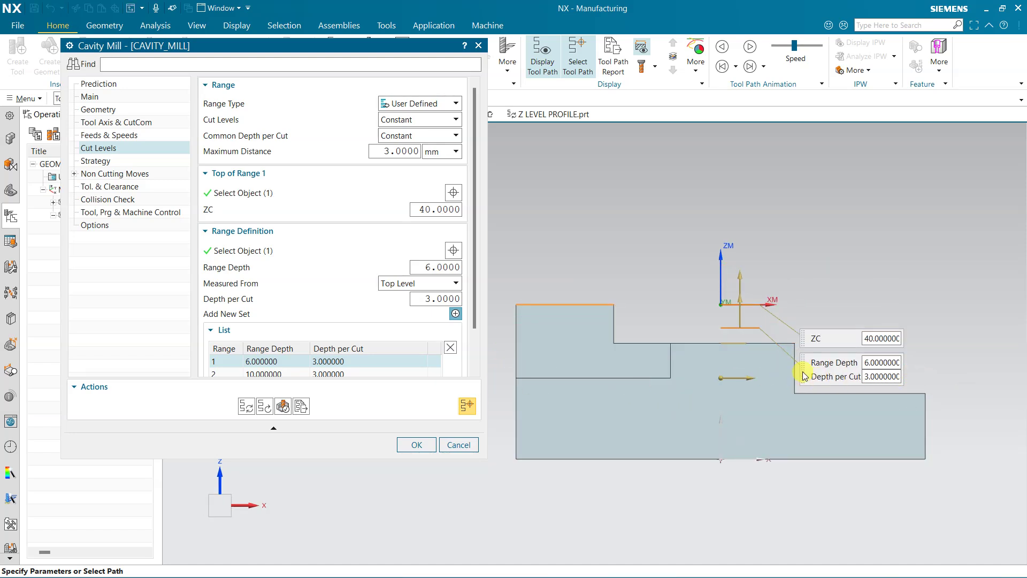
left_click_drag(804, 376, 822, 309)
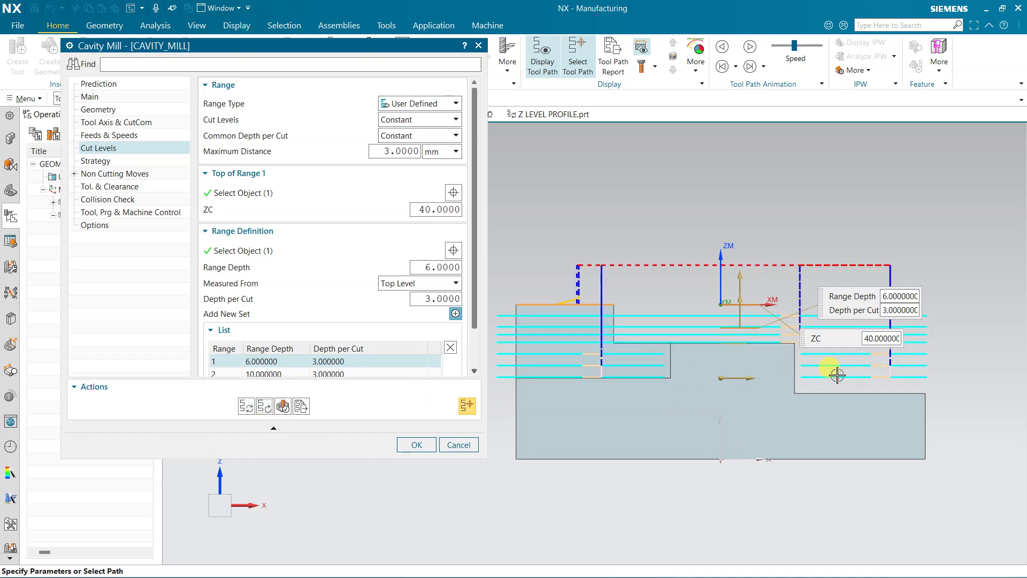
middle_click_drag(664, 267, 631, 230)
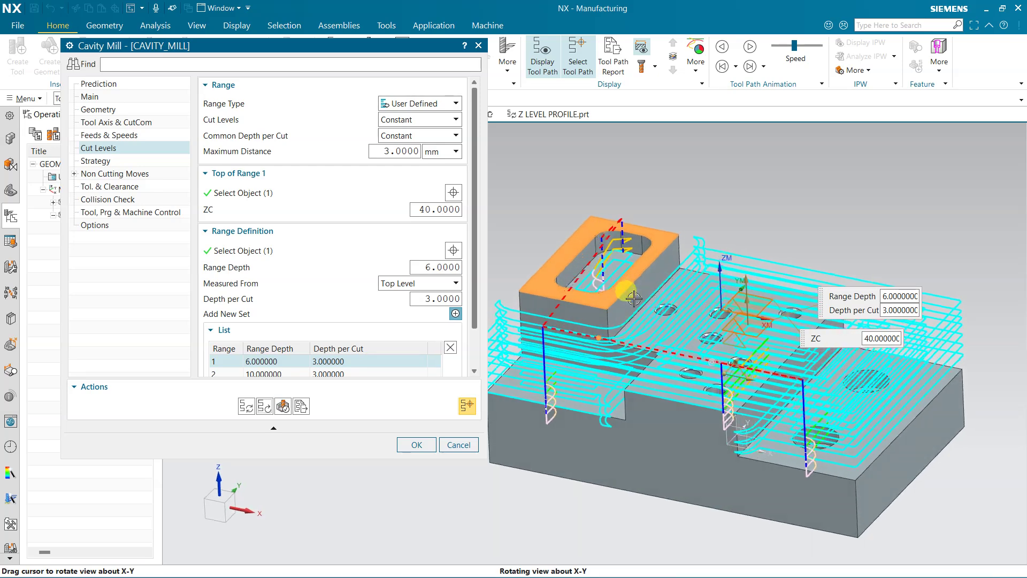
middle_click(283, 407)
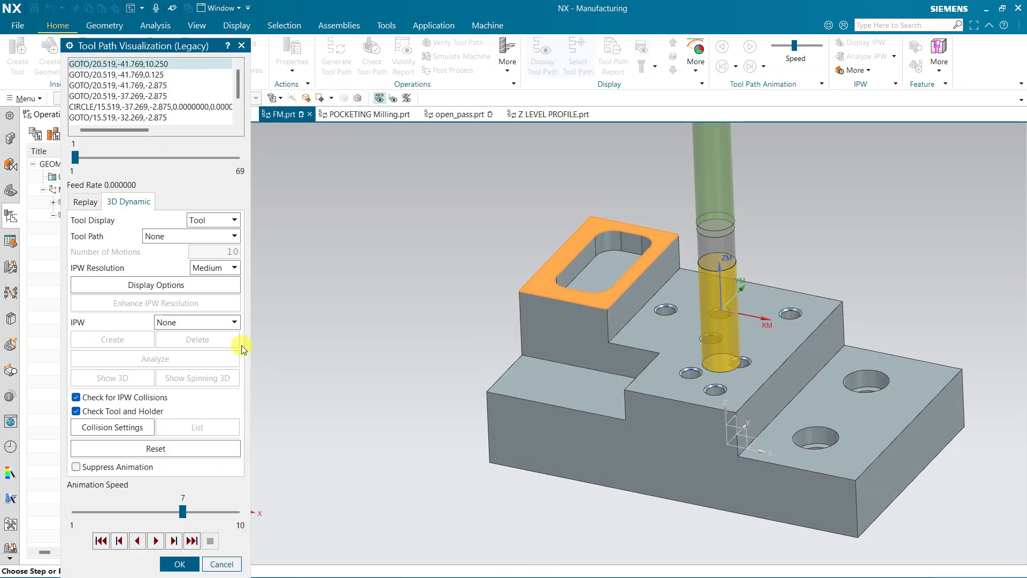
left_click(155, 540)
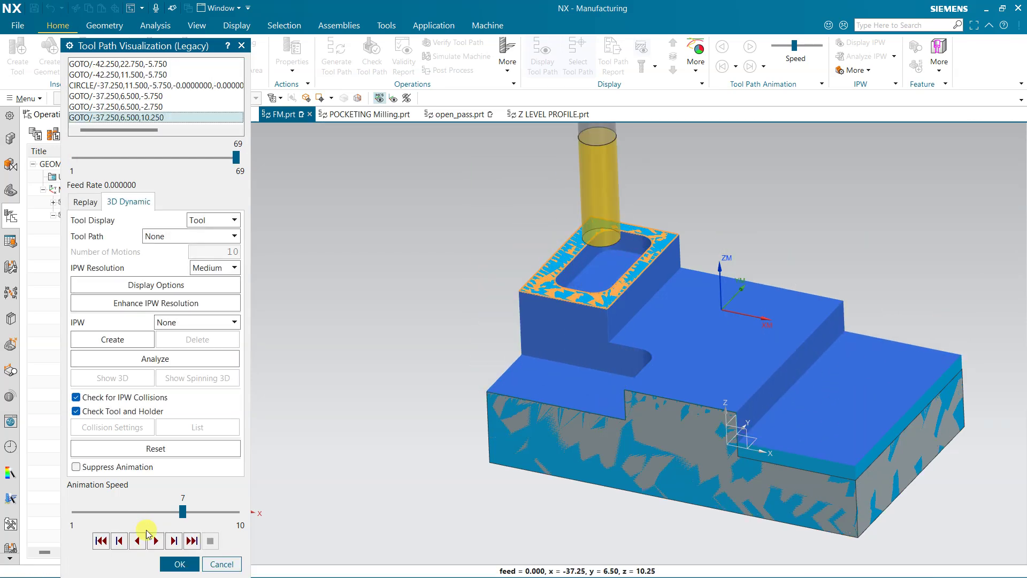
Remove the 19 mm third cut range and regenerate the two-range toolpath.
left_click(190, 565)
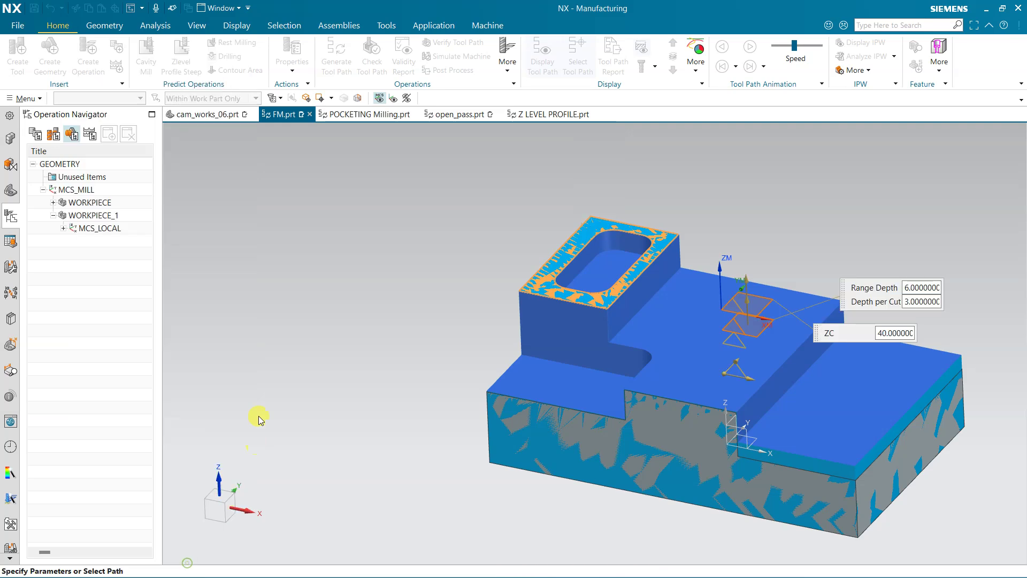
scroll(396, 369, "down", 2)
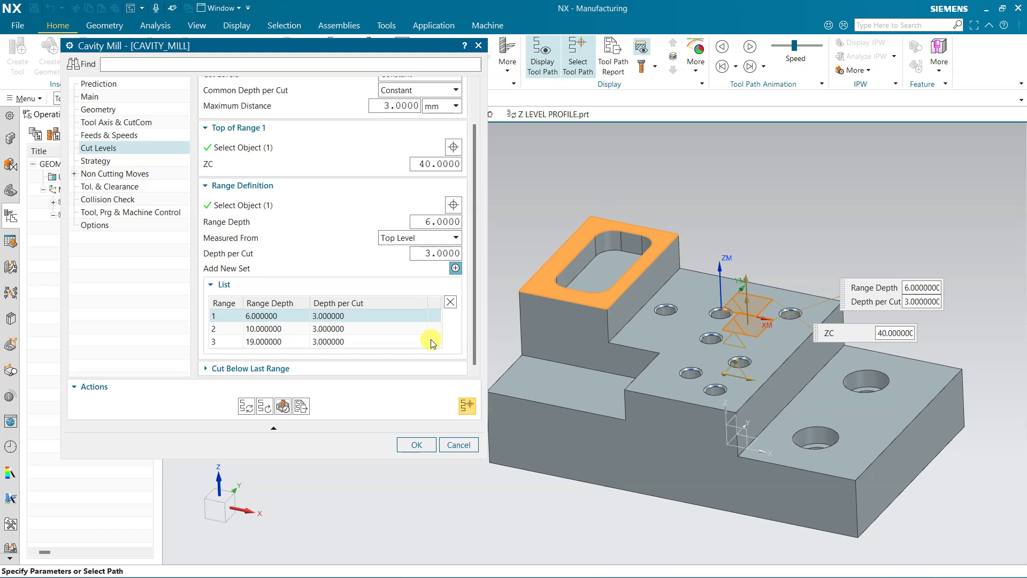
left_click(282, 342)
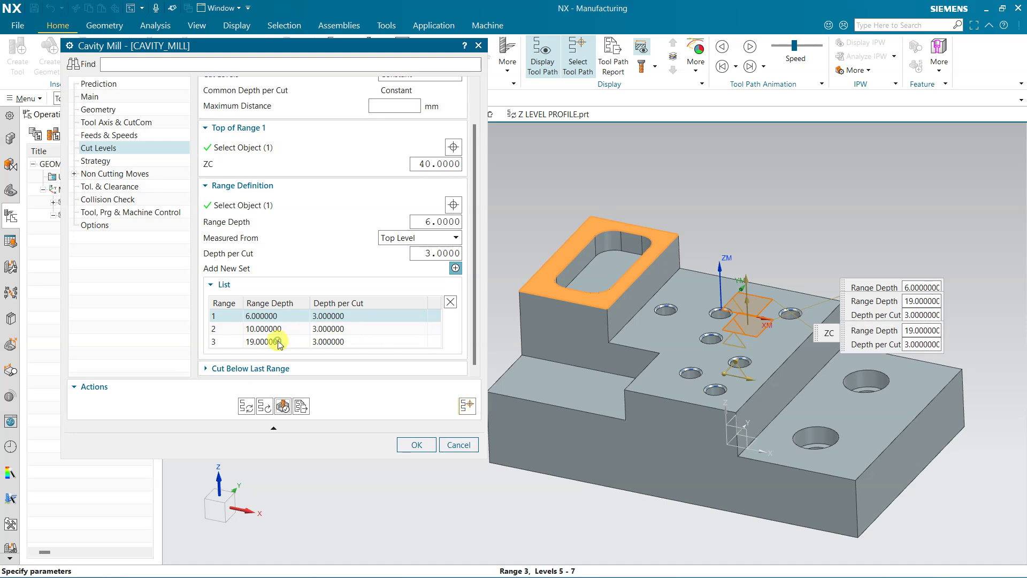
left_click(450, 302)
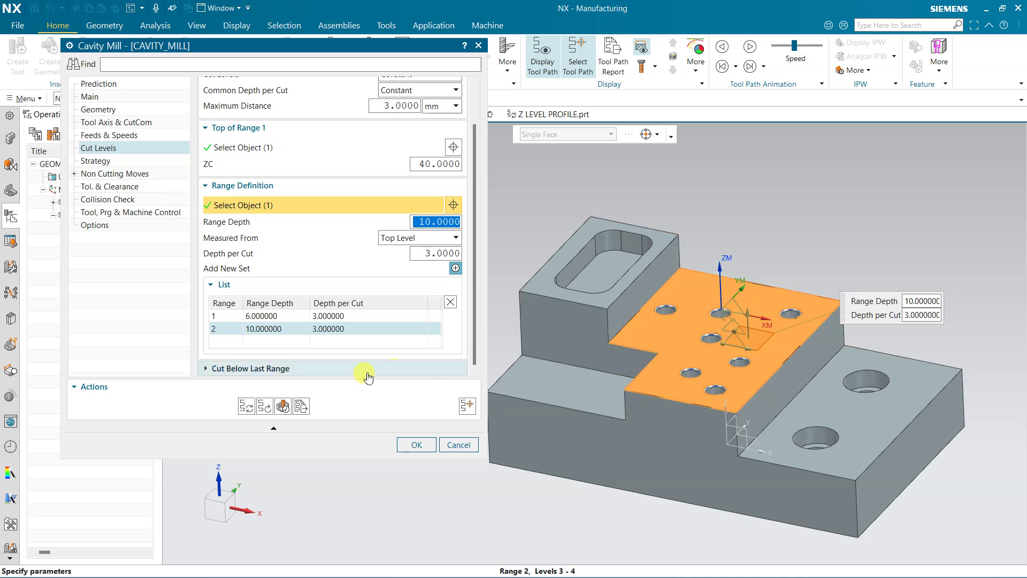
left_click(246, 405)
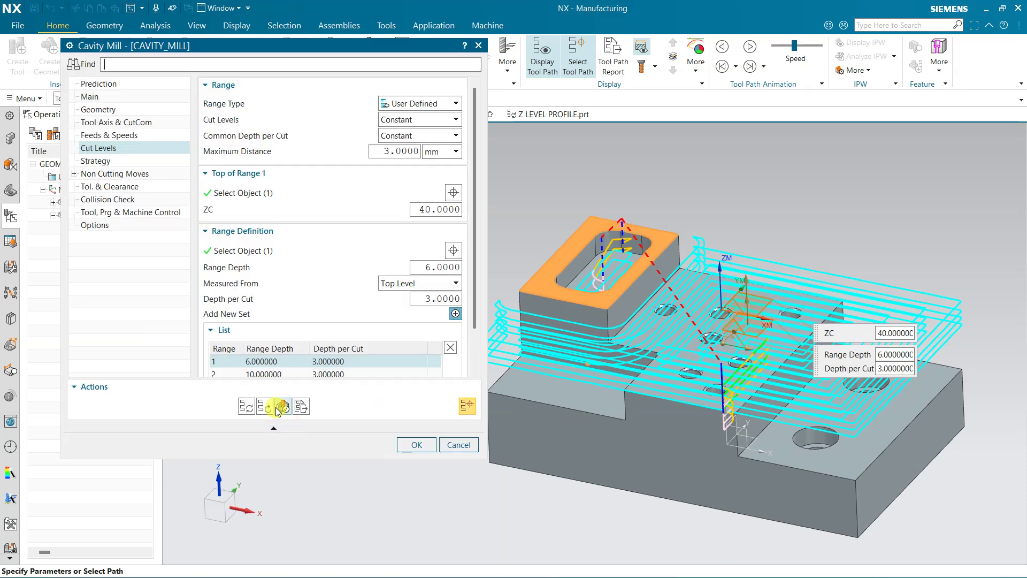
Play the 3D Dynamic material-removal simulation through all 39 motions.
left_click(284, 408)
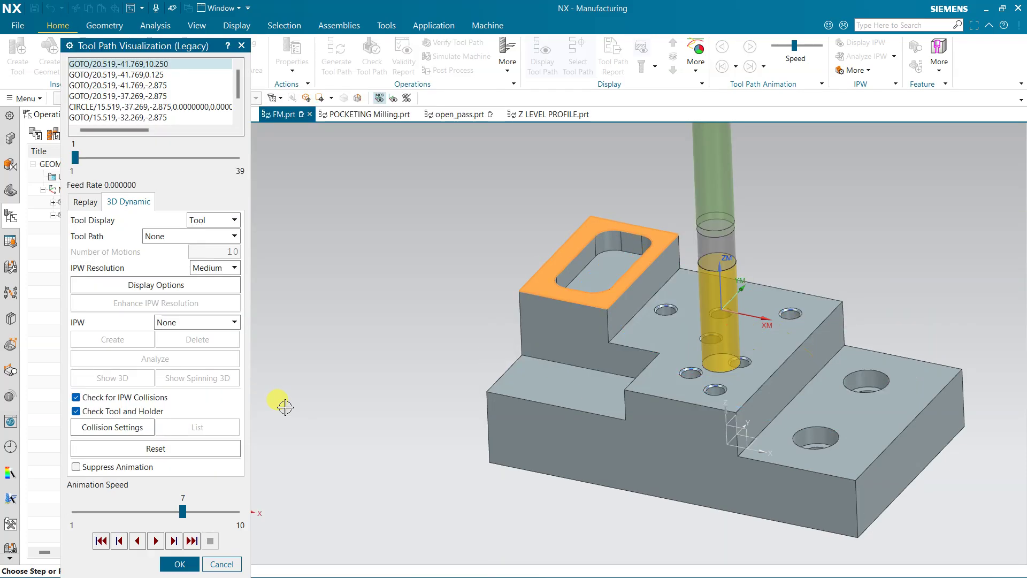
left_click(155, 541)
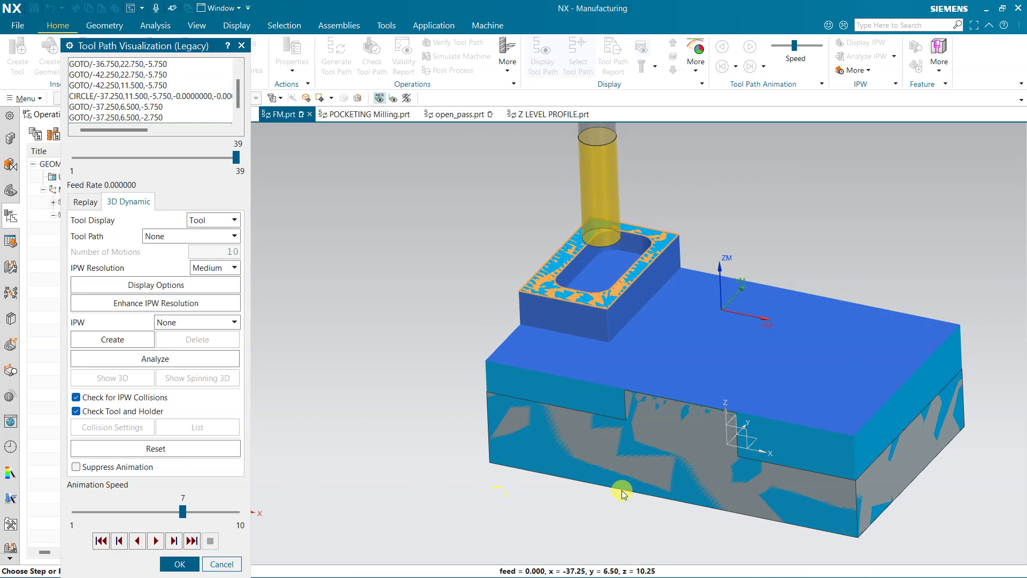
middle_click_drag(821, 271, 814, 275)
Switch Range Type to Automatic and confirm resetting the existing cut ranges.
left_click(190, 564)
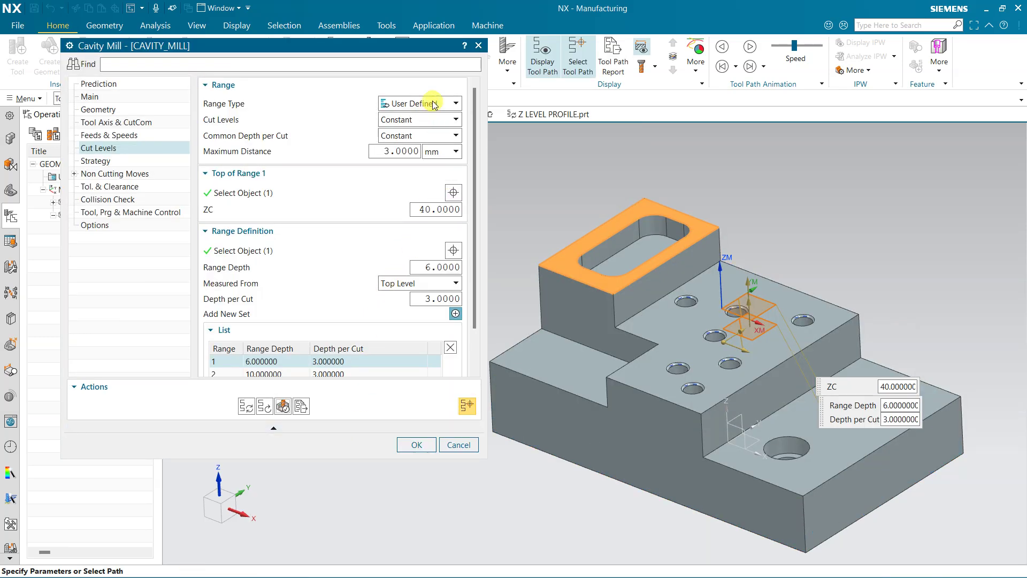
left_click(434, 105)
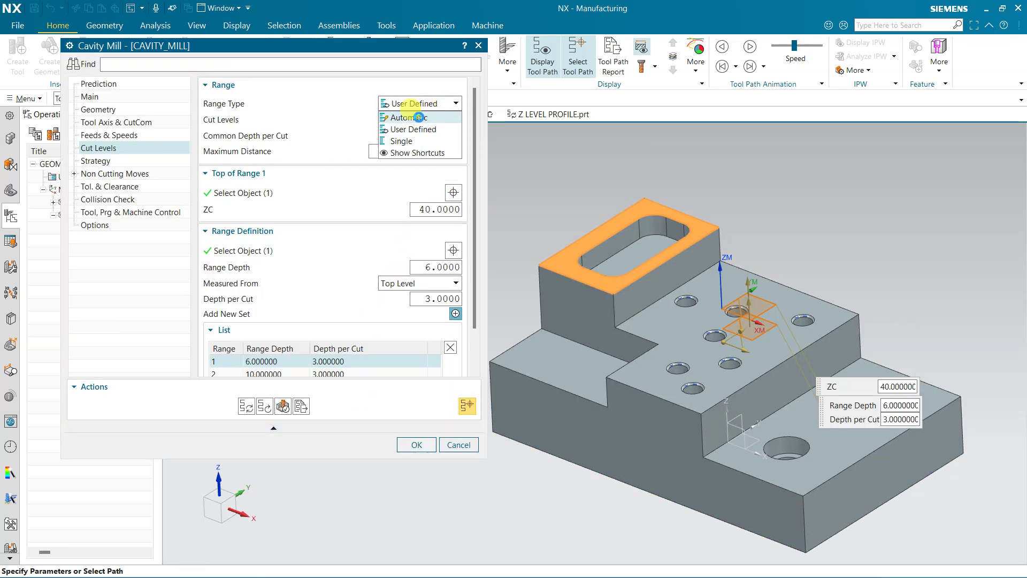
left_click(426, 117)
left_click(433, 316)
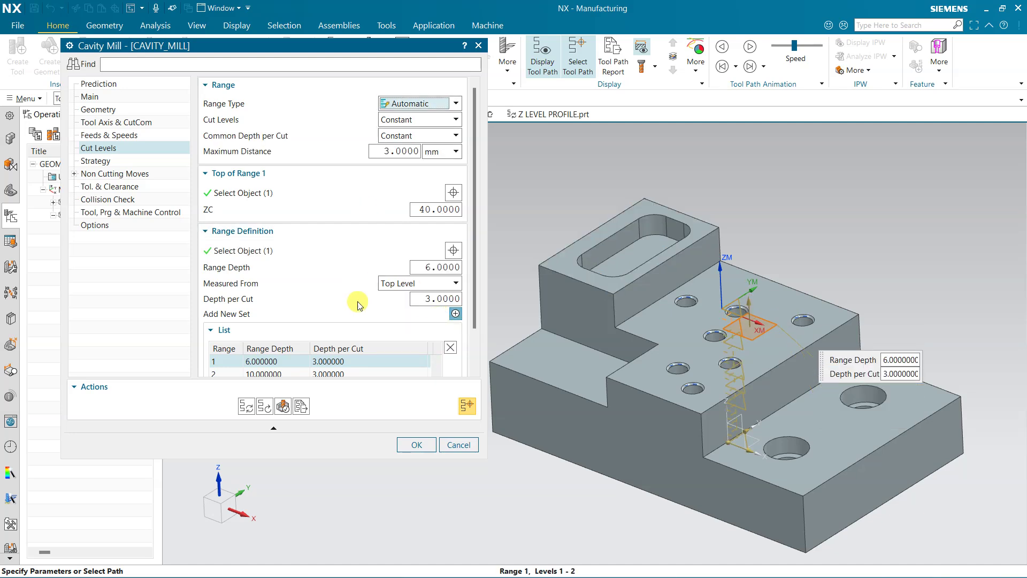
scroll(406, 353, "down", 2)
scroll(342, 321, "down", 2)
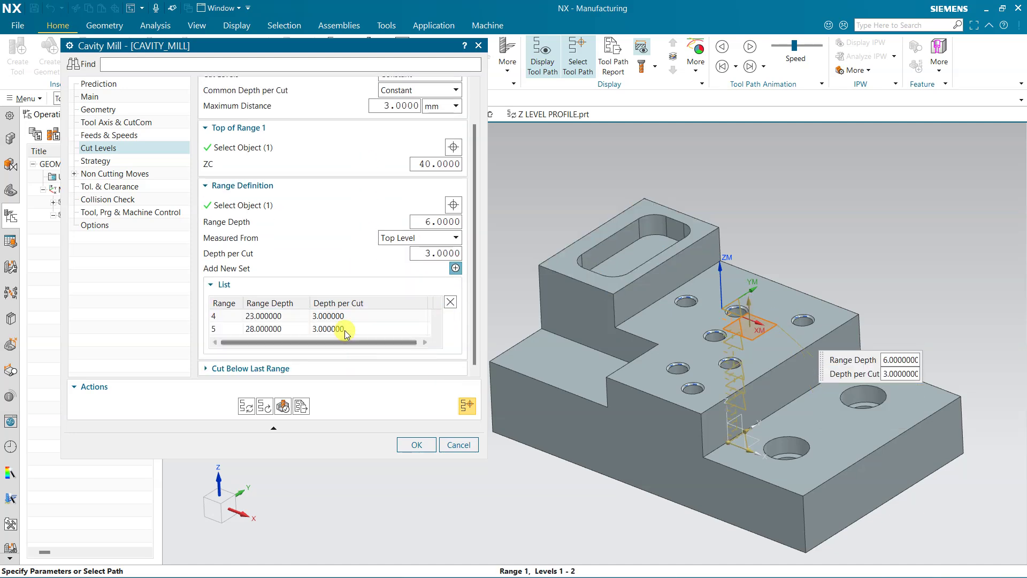
scroll(350, 291, "up", 2)
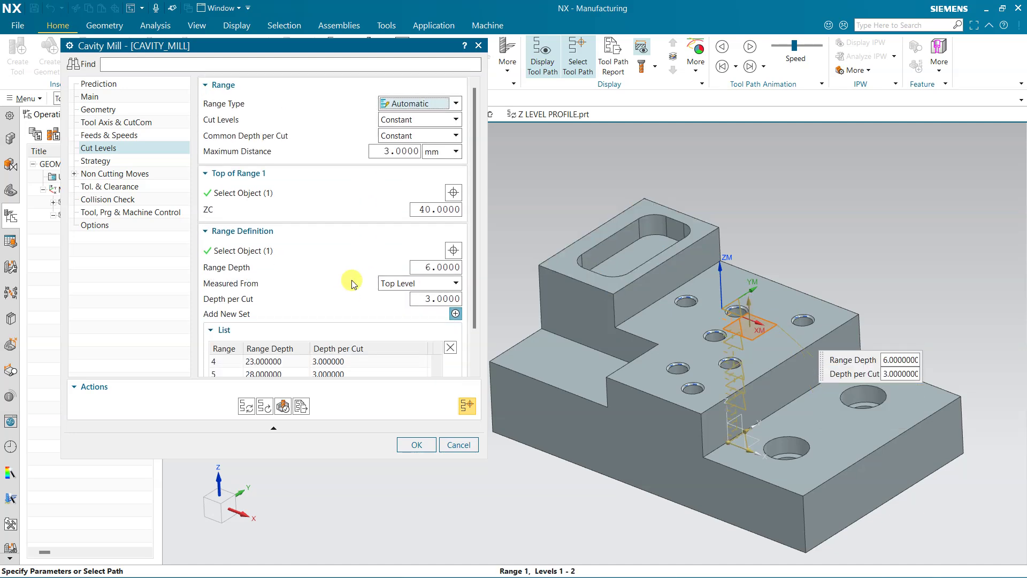
Delete the extra cut ranges and set the second range depth to 15.
left_click(267, 193)
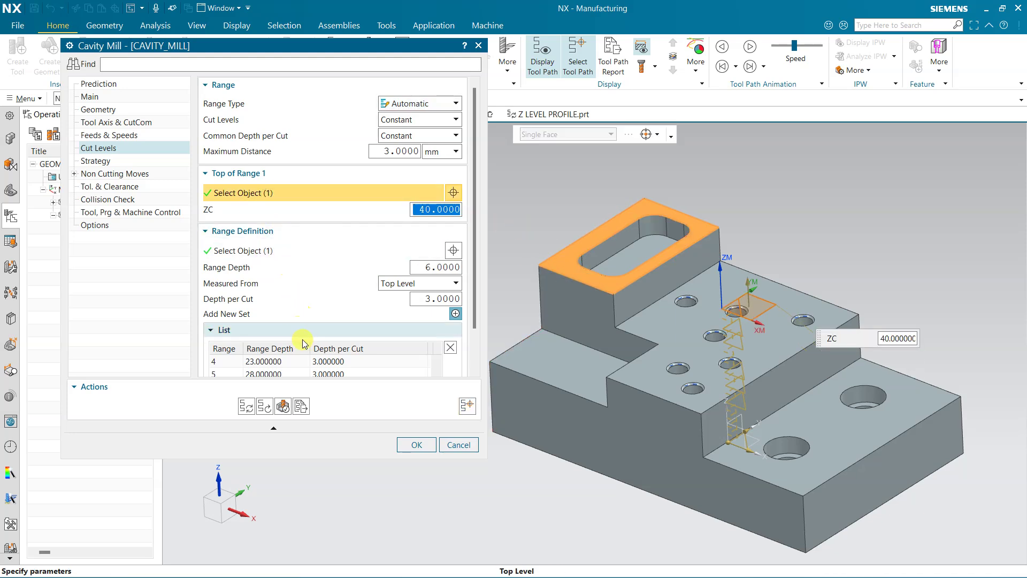
scroll(304, 347, "down", 2)
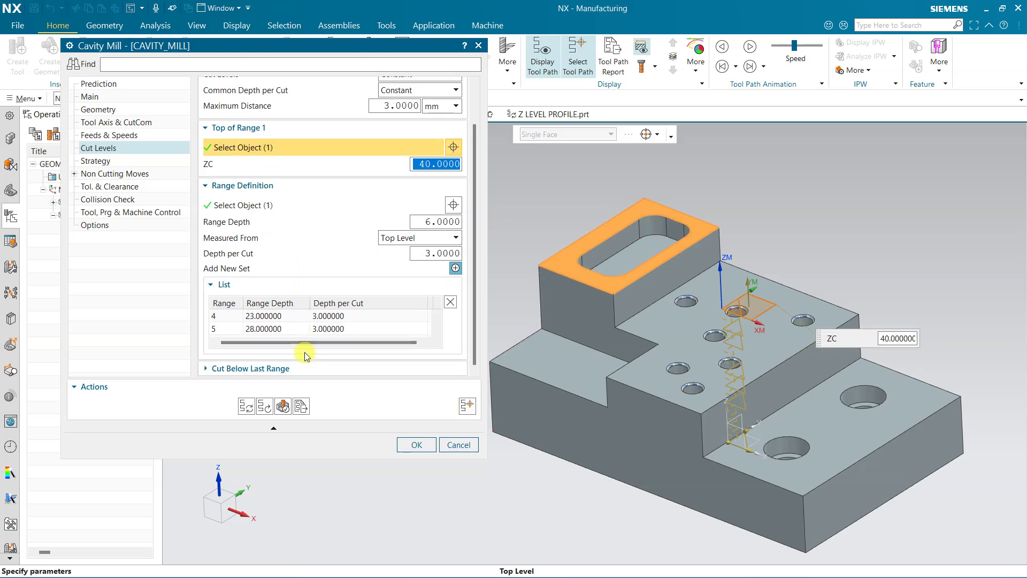
left_click(450, 303)
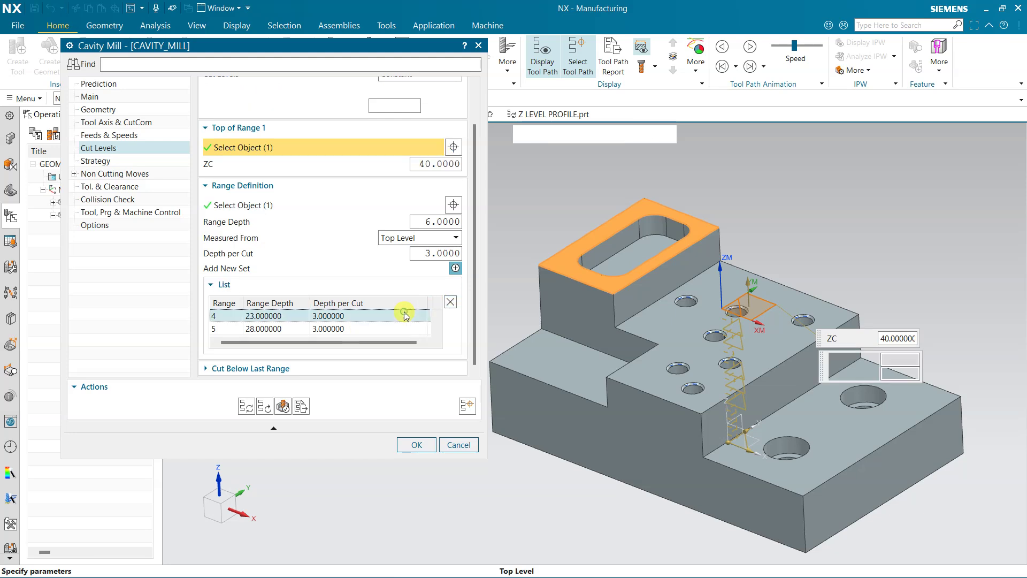
left_click(450, 303)
left_click(450, 303)
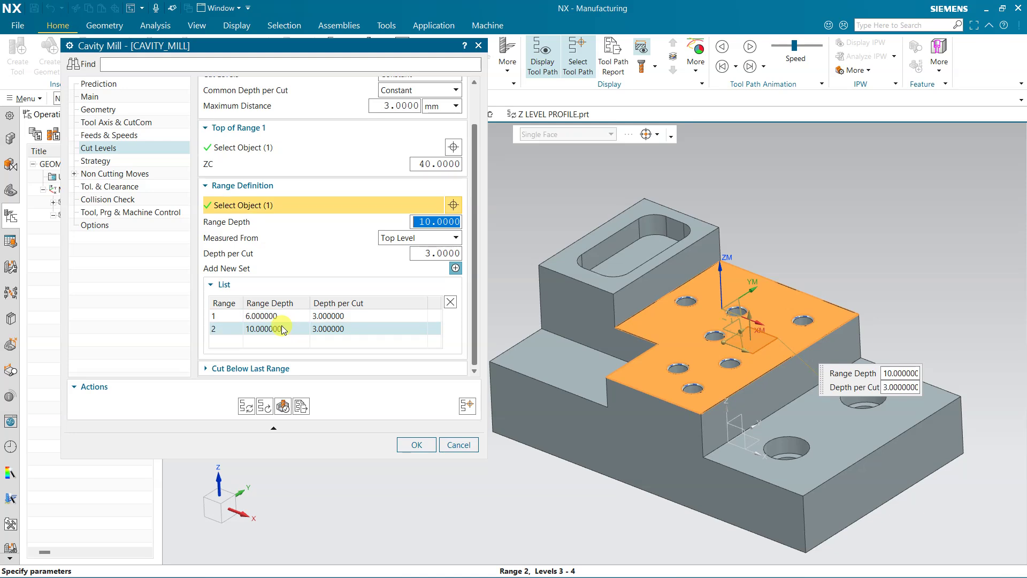
type("5")
key("Return")
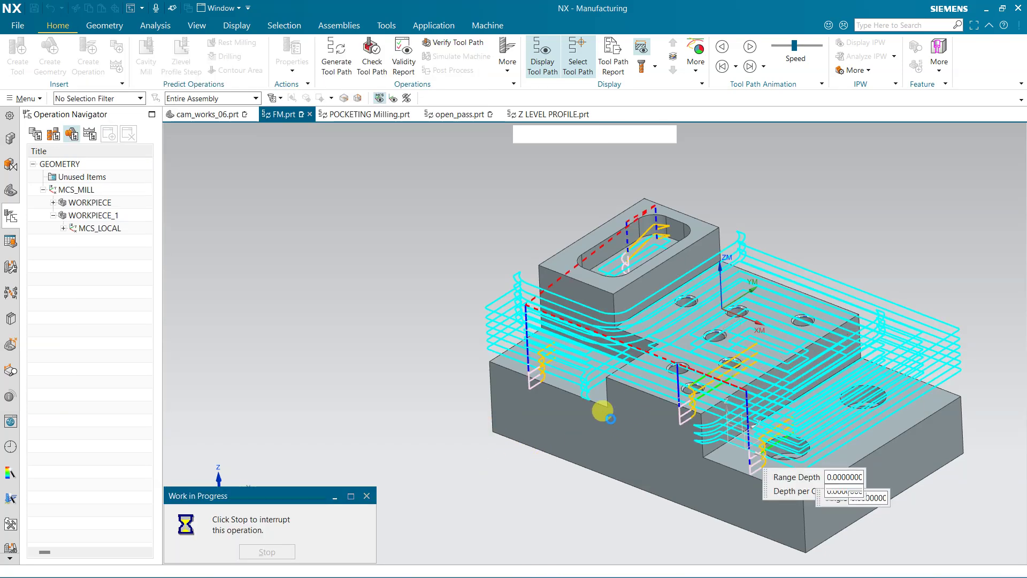
Return Range Type to Automatic, resetting ranges to cavity top and bottom, and show Strategy.
middle_click_drag(605, 413, 568, 451)
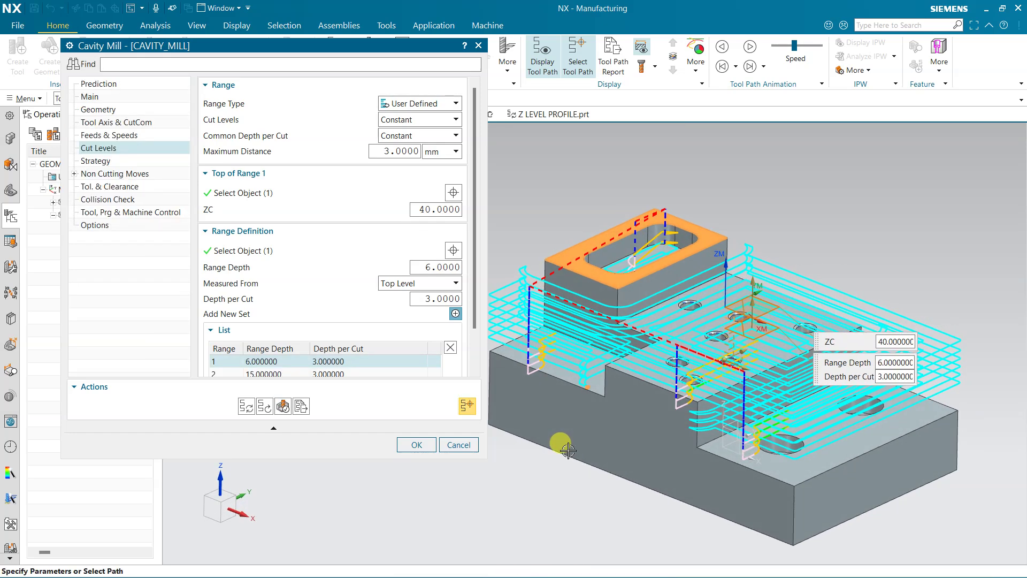
scroll(564, 442, "down", 2)
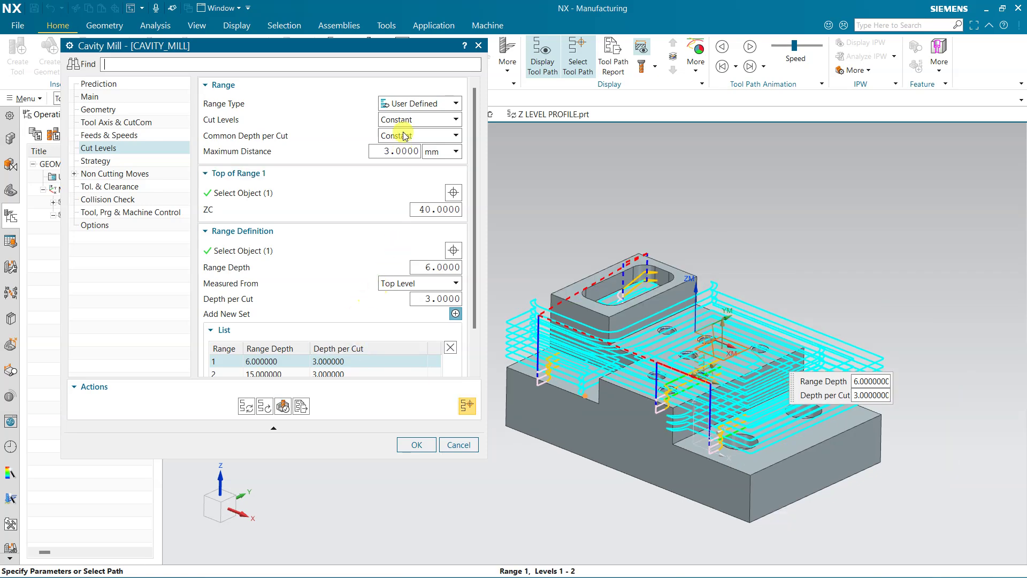
left_click(420, 103)
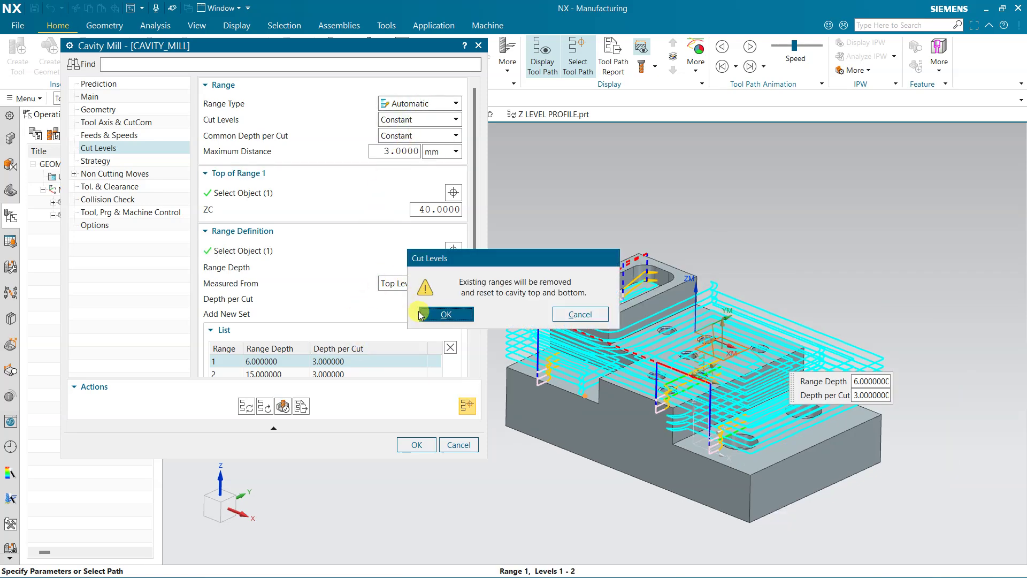
left_click(420, 315)
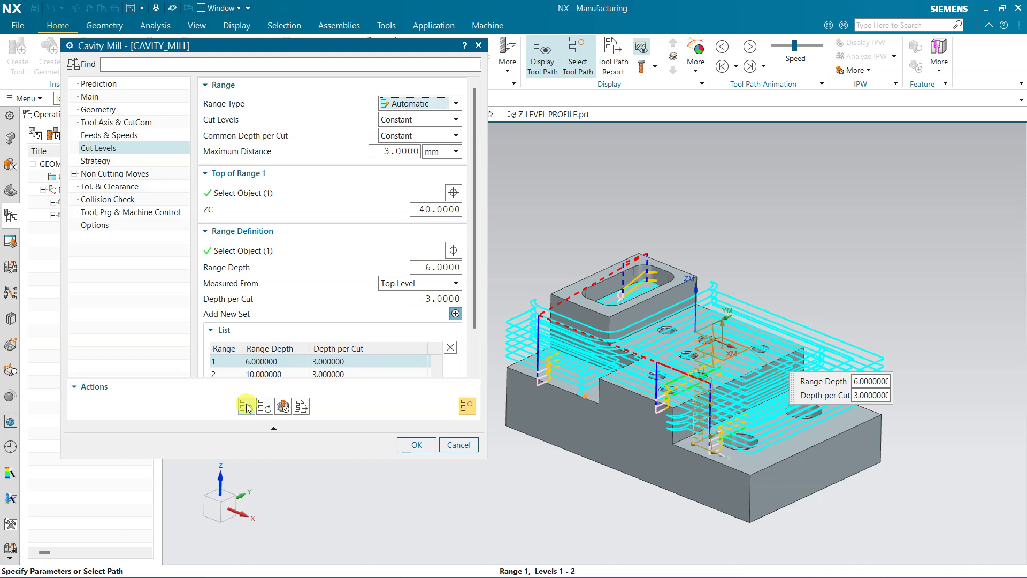
left_click(101, 162)
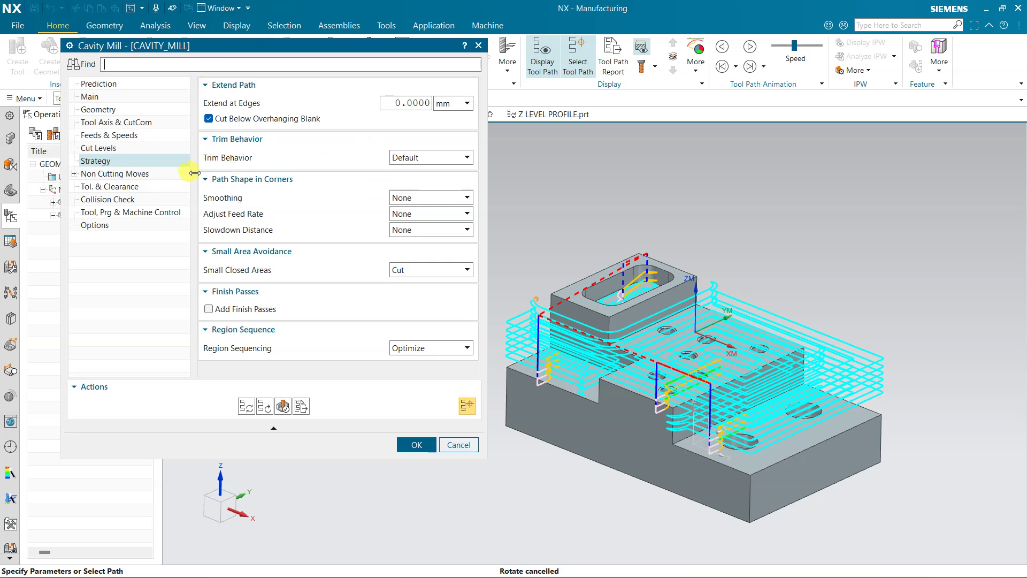
Expand the Trim Behavior dropdown on the Cavity Mill Strategy page to list Default and Follow Boundary.
left_click(408, 158)
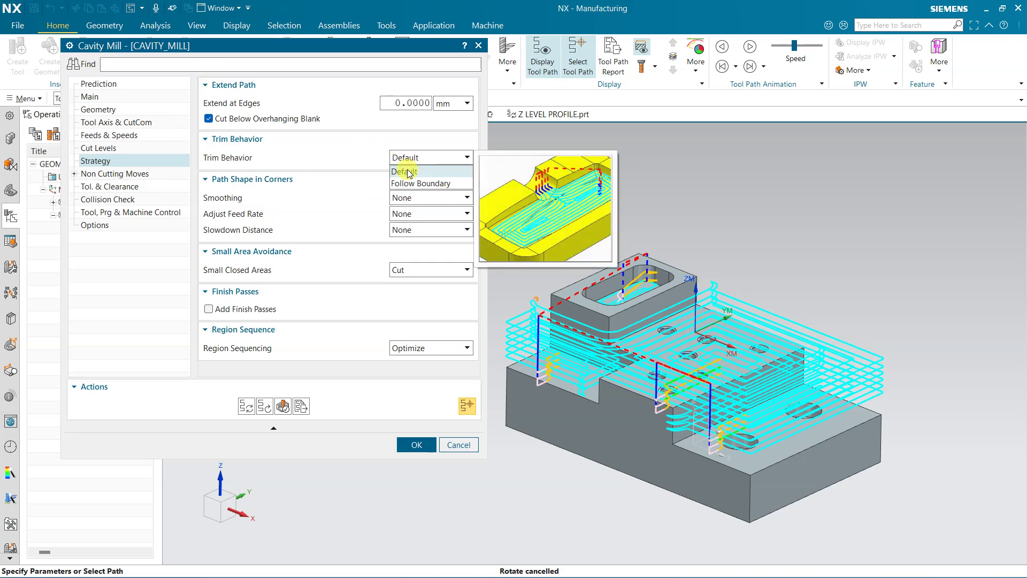